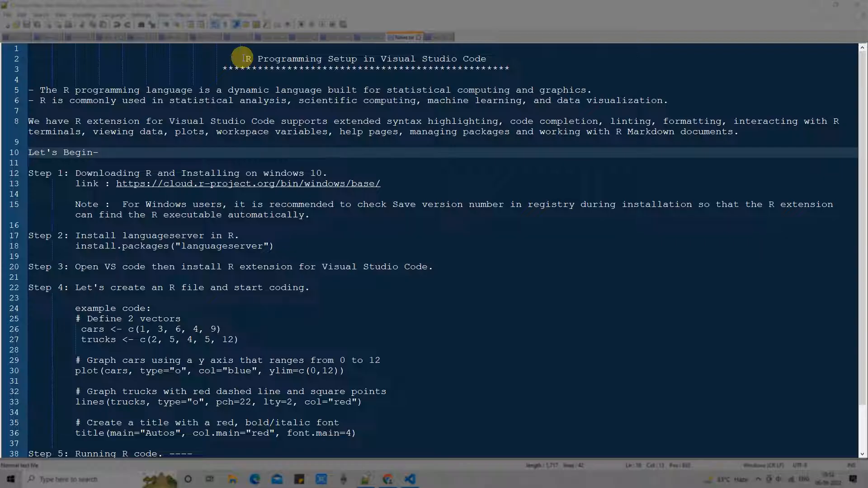
# Highlight the notes' title and the opening description of R and its common uses
pyautogui.moveTo(243, 59); pyautogui.dragTo(487, 58)
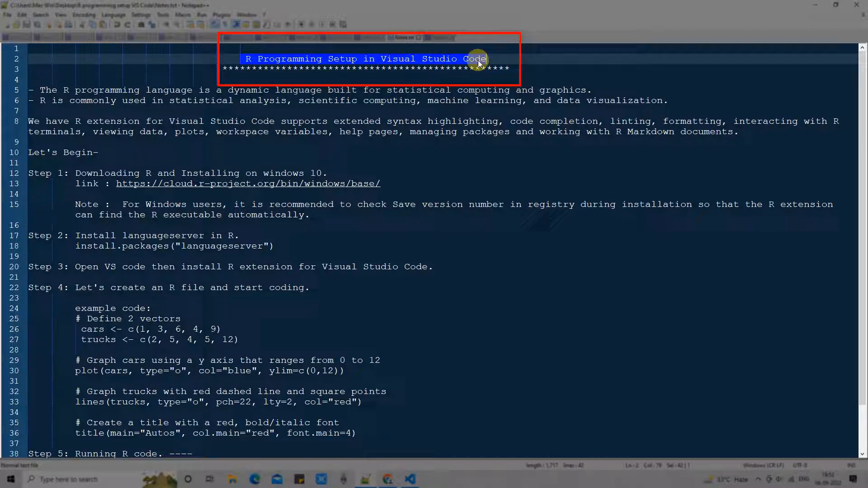
pyautogui.click(486, 100)
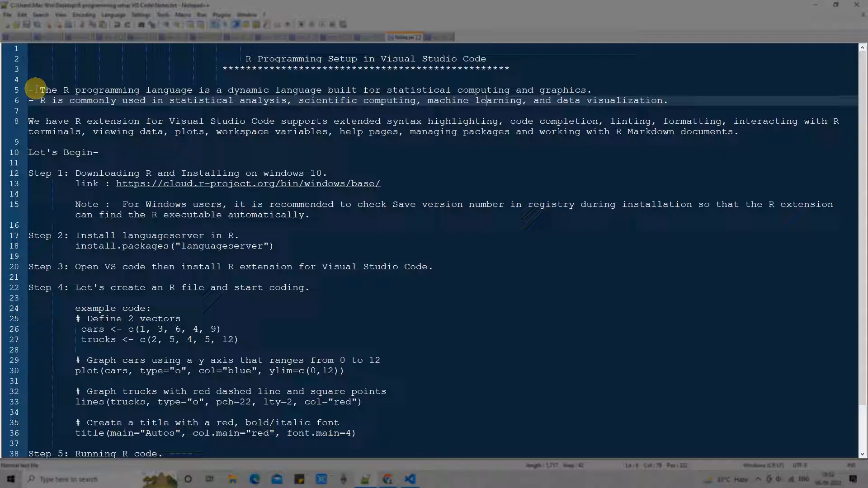
pyautogui.moveTo(39, 89); pyautogui.dragTo(317, 90)
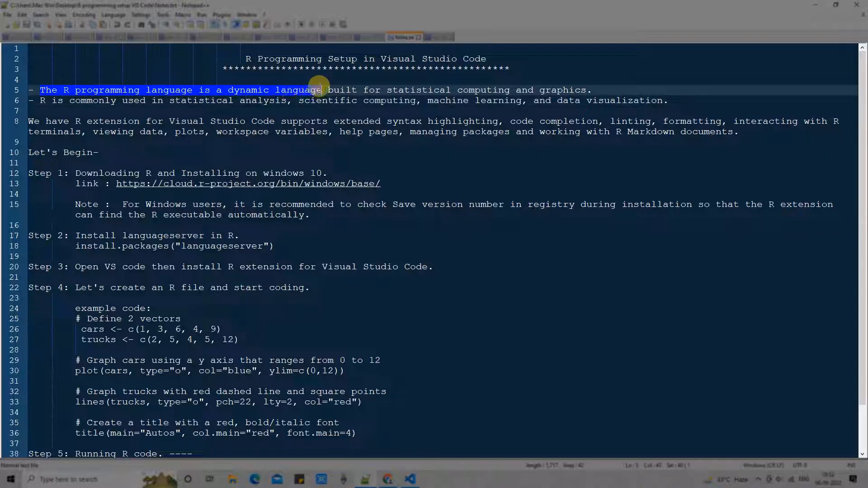
pyautogui.moveTo(359, 90); pyautogui.dragTo(596, 90)
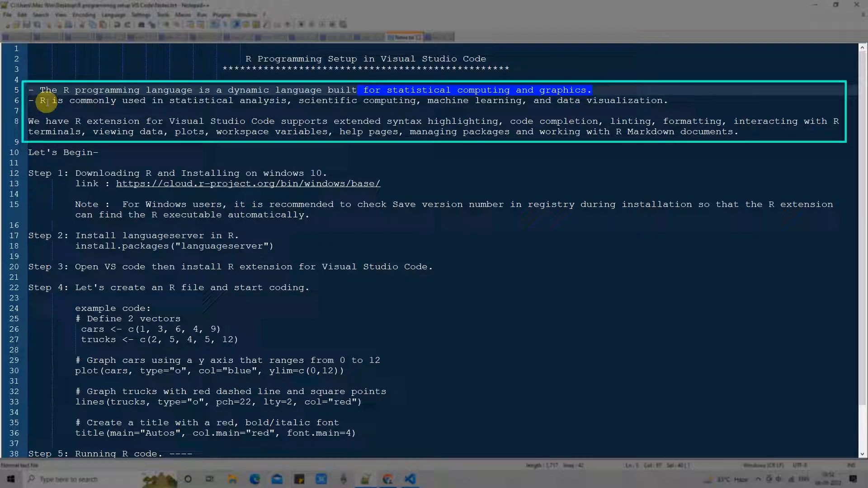
pyautogui.moveTo(41, 101); pyautogui.dragTo(669, 100)
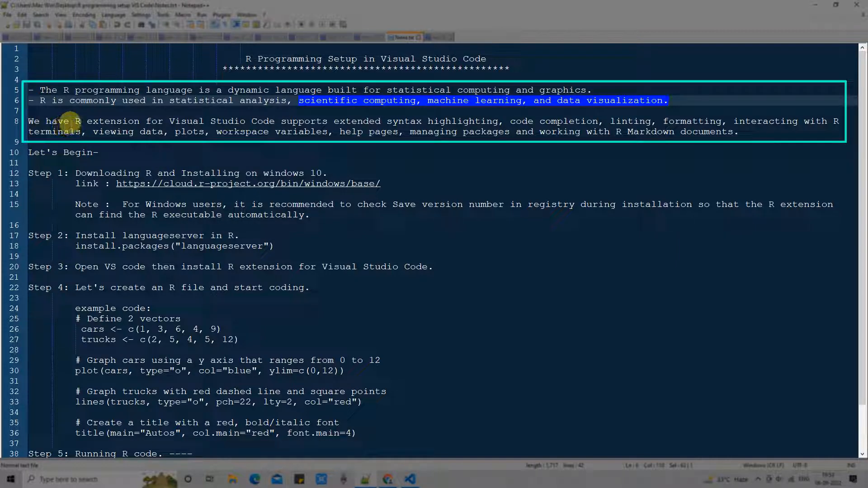
# Highlight the line describing the R extension's support for linting, formatting and interacting
pyautogui.moveTo(76, 121); pyautogui.dragTo(273, 121)
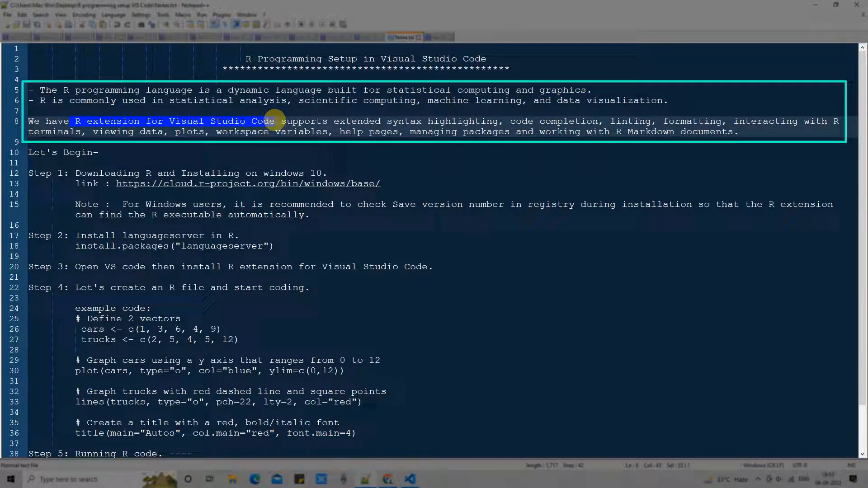
pyautogui.moveTo(281, 121); pyautogui.dragTo(624, 121)
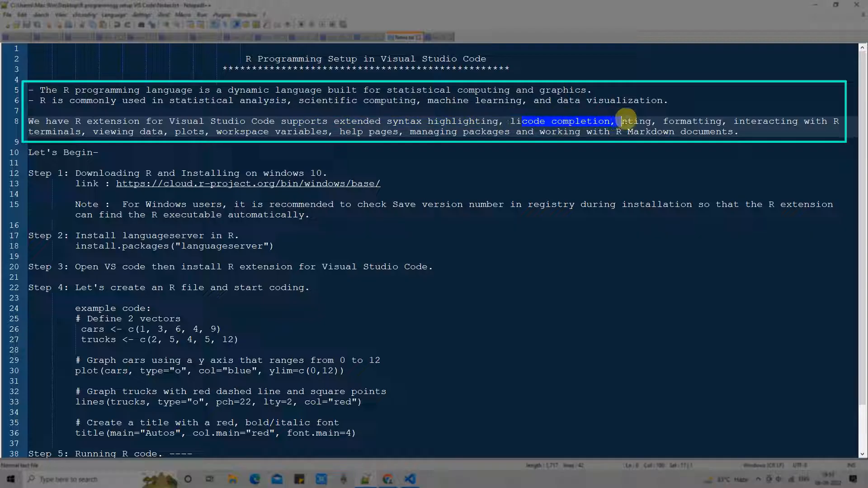
pyautogui.click(634, 136)
pyautogui.hotkey('ctrl', 'z')
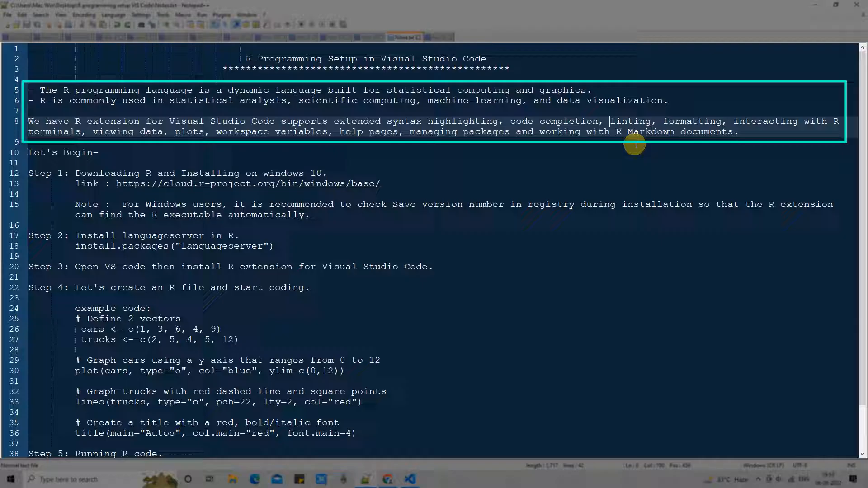
pyautogui.doubleClick(631, 121)
pyautogui.doubleClick(692, 121)
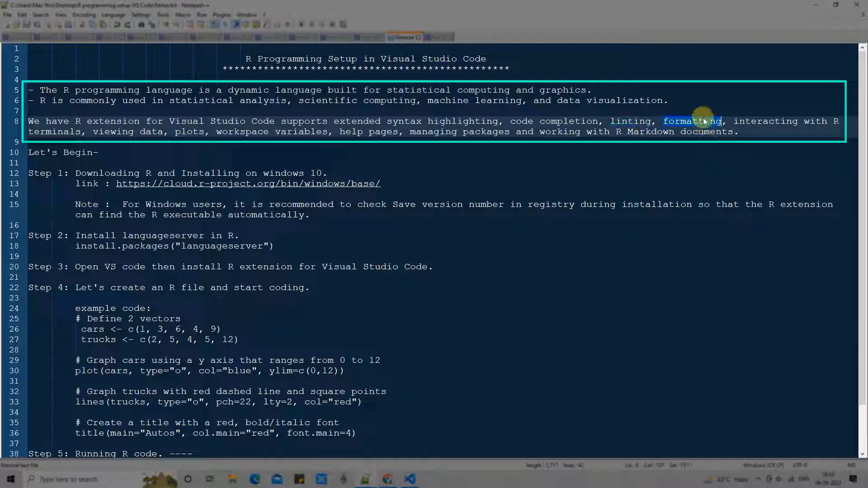
pyautogui.doubleClick(759, 121)
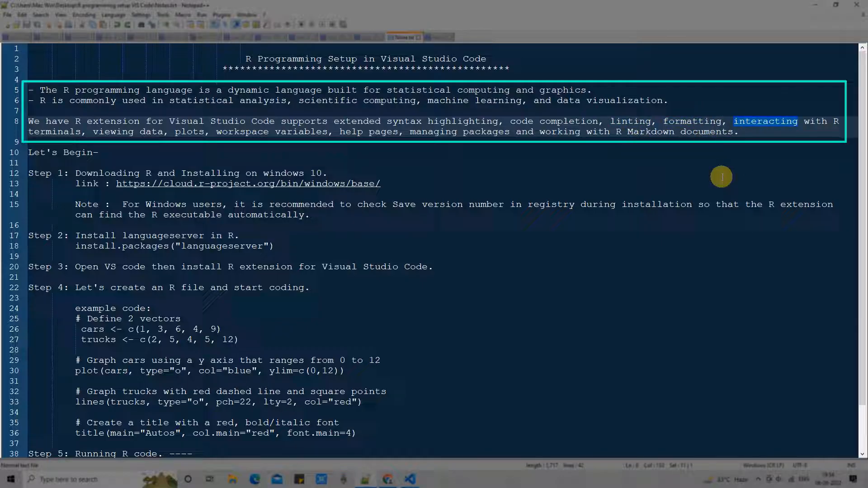
pyautogui.click(71, 131)
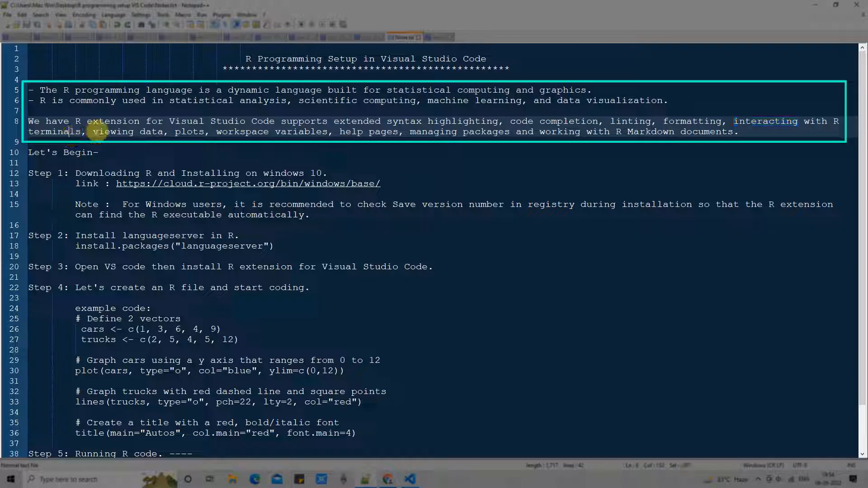
# Highlight the list of extension features and the whole extension description line
pyautogui.moveTo(93, 132); pyautogui.dragTo(409, 132)
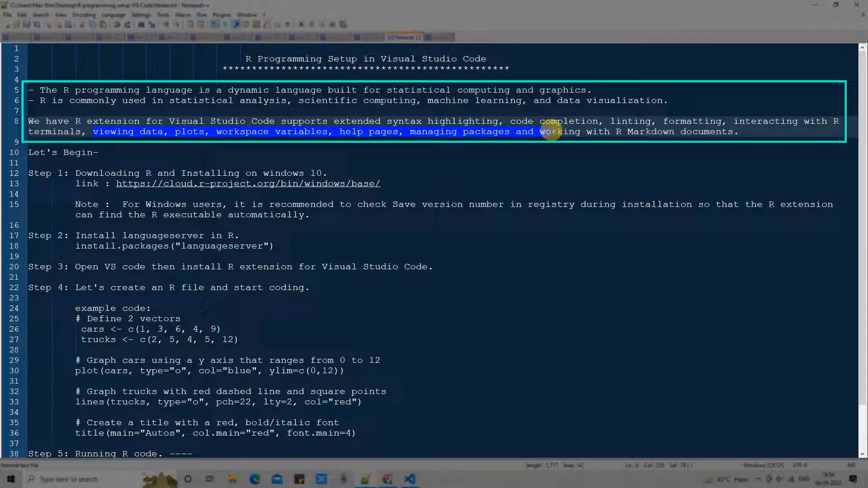
pyautogui.keyDown('shift'); pyautogui.click(614, 121); pyautogui.keyUp('shift')
pyautogui.keyDown('shift'); pyautogui.click(740, 132); pyautogui.keyUp('shift')
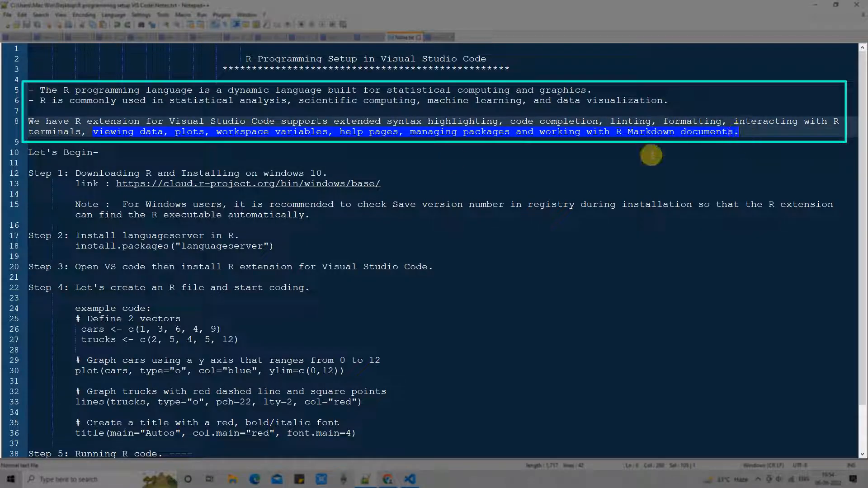
pyautogui.click(142, 161)
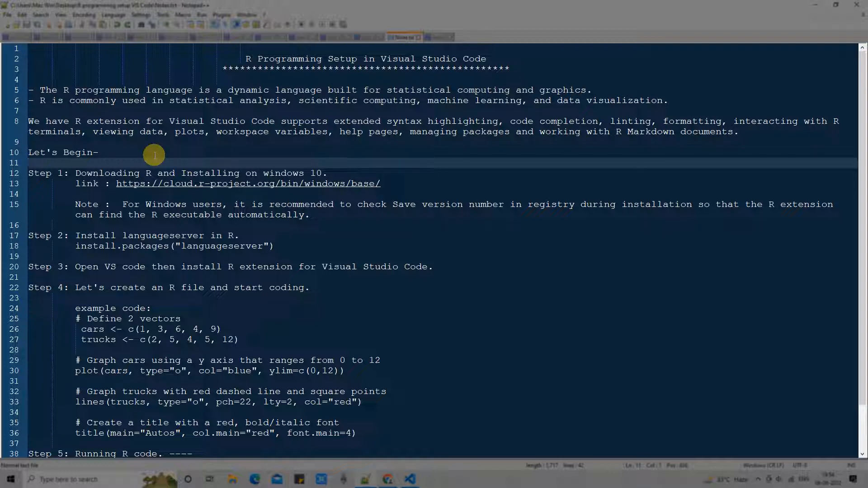
pyautogui.click(17, 121)
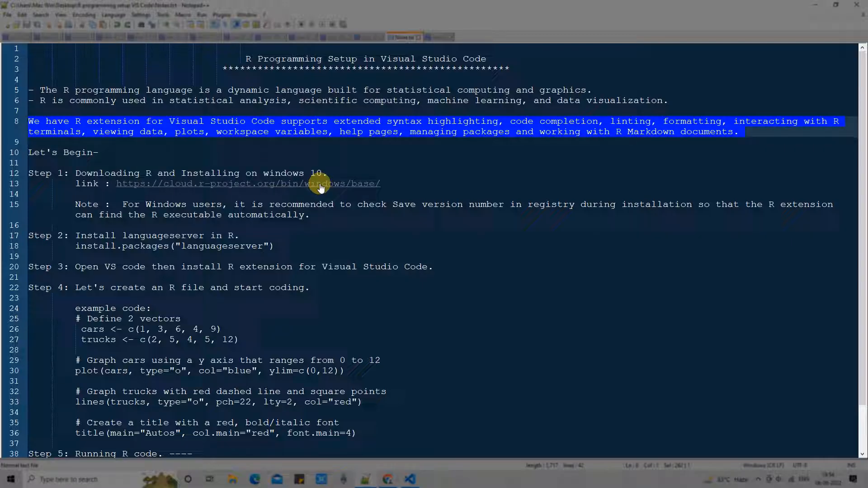
# Highlight the 'Let's Begin' heading and the Step 1 download instruction
pyautogui.moveTo(101, 152); pyautogui.dragTo(28, 152)
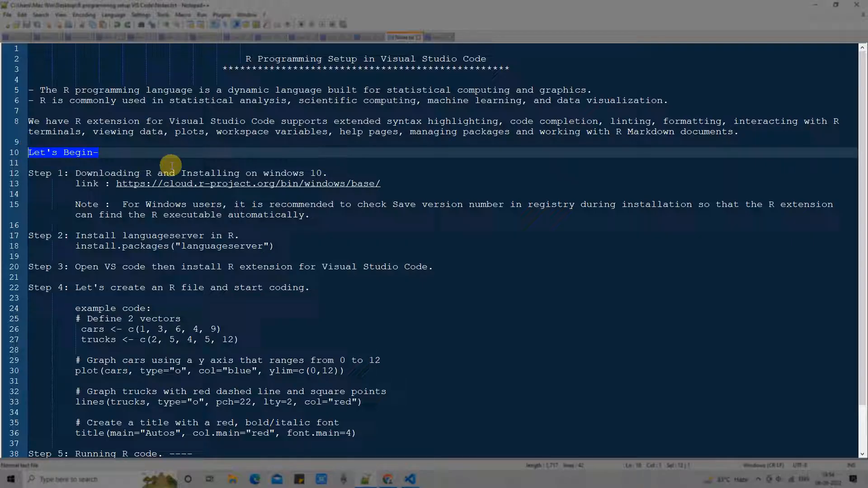
pyautogui.moveTo(69, 173); pyautogui.dragTo(28, 173)
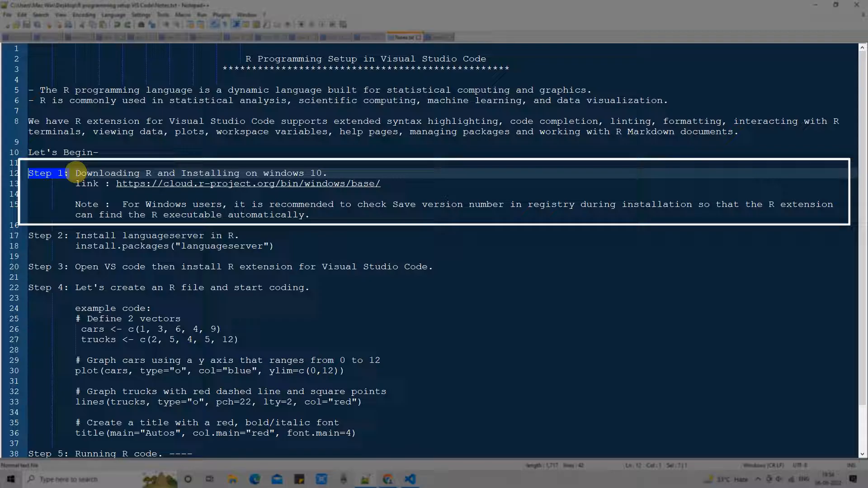
pyautogui.moveTo(75, 173); pyautogui.dragTo(331, 173)
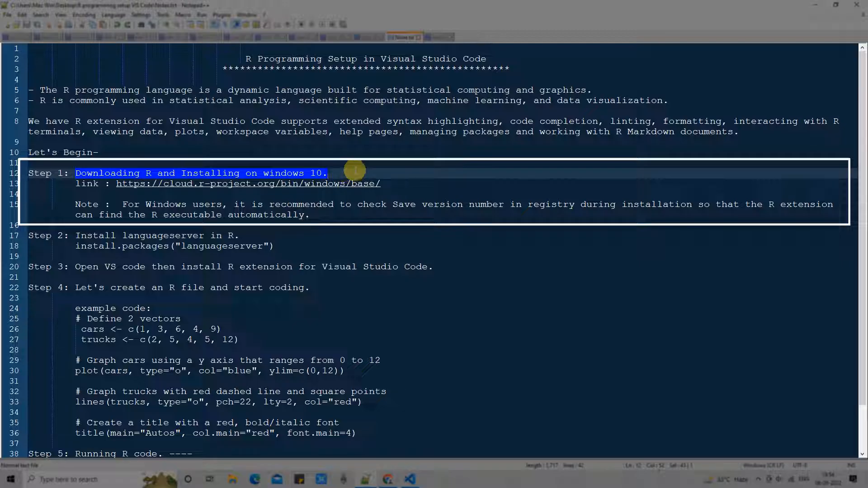
pyautogui.click(426, 191)
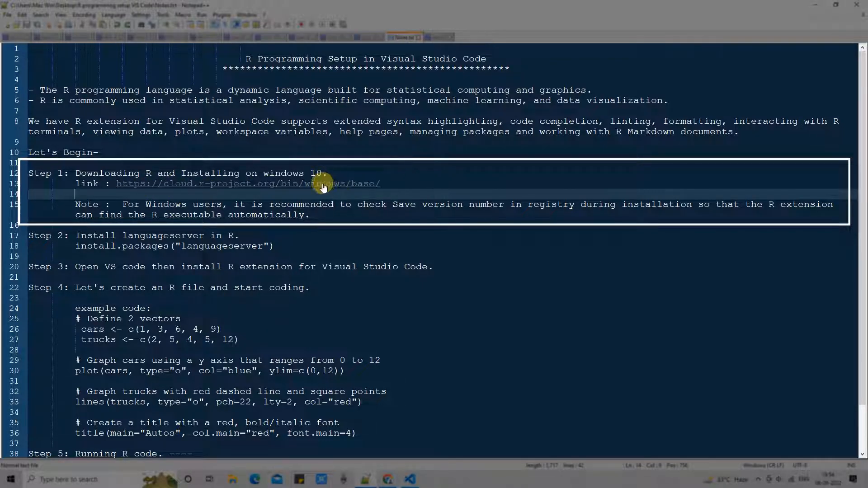
# Select the R download link on the Step 1 line and copy it
pyautogui.click(386, 480)
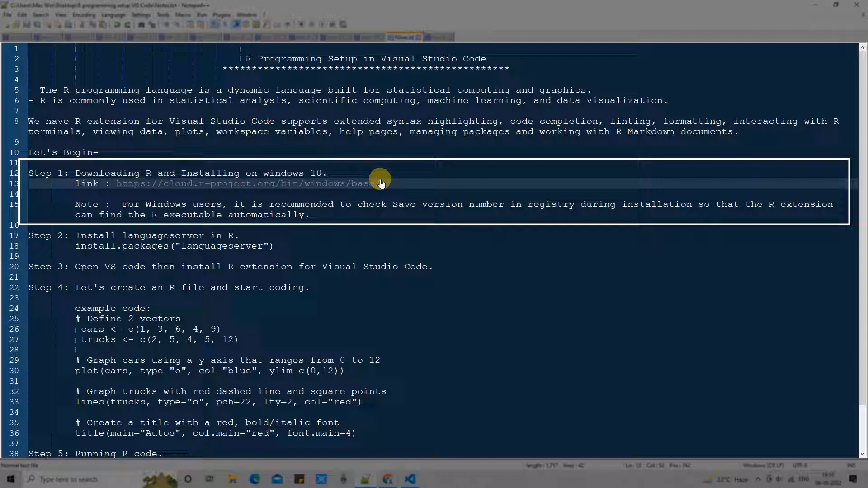
pyautogui.click(381, 184)
pyautogui.moveTo(384, 183); pyautogui.dragTo(117, 184)
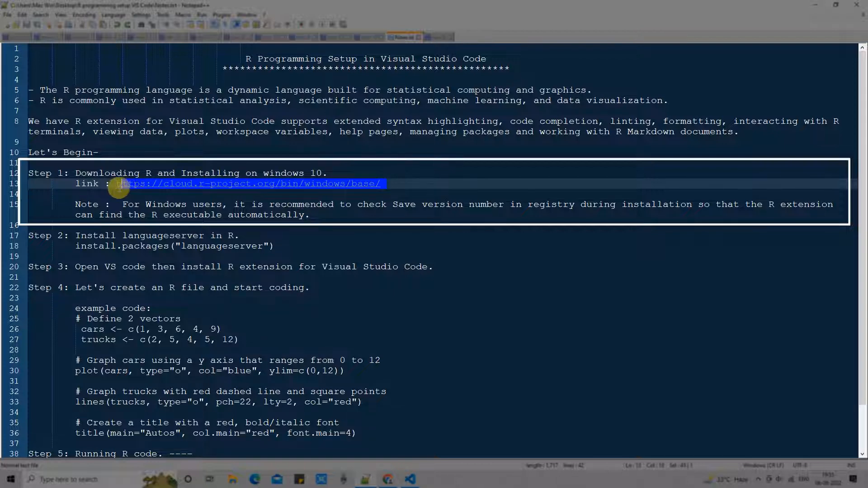
pyautogui.hotkey('ctrl', 'c')
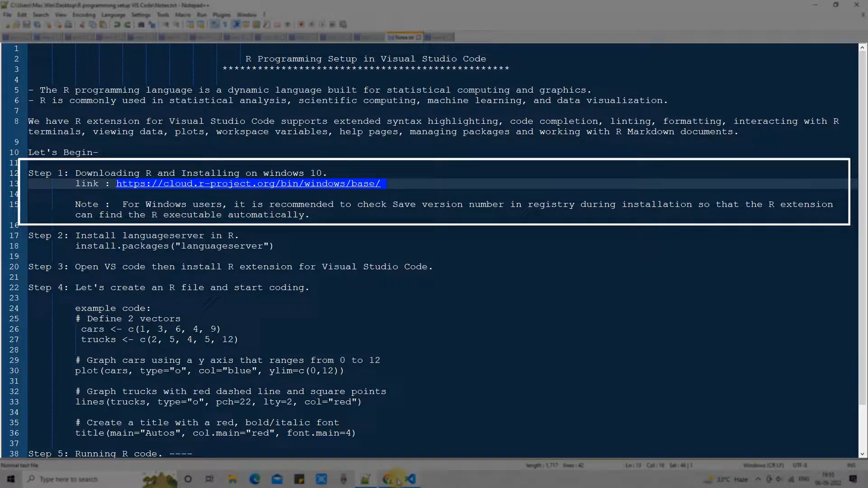
# Load the pasted CRAN link in Chrome and download R-4.2.1 for Windows
pyautogui.click(388, 480)
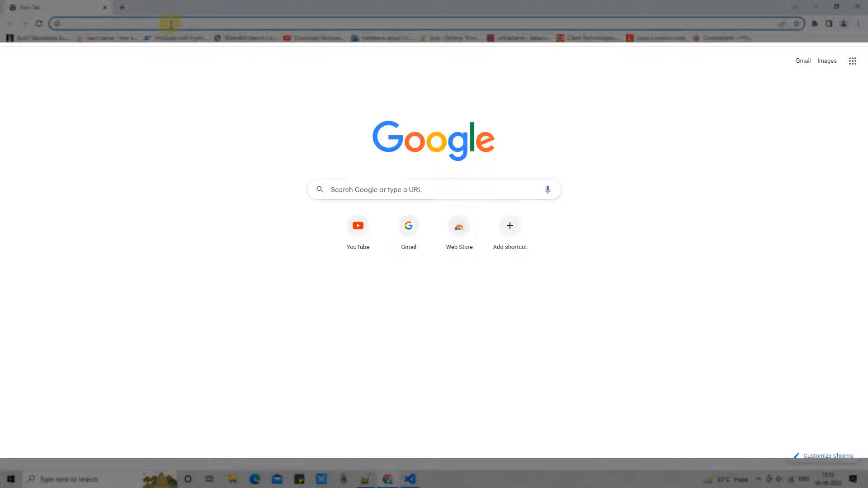
pyautogui.hotkey('ctrl', 'v')
pyautogui.press('Return')
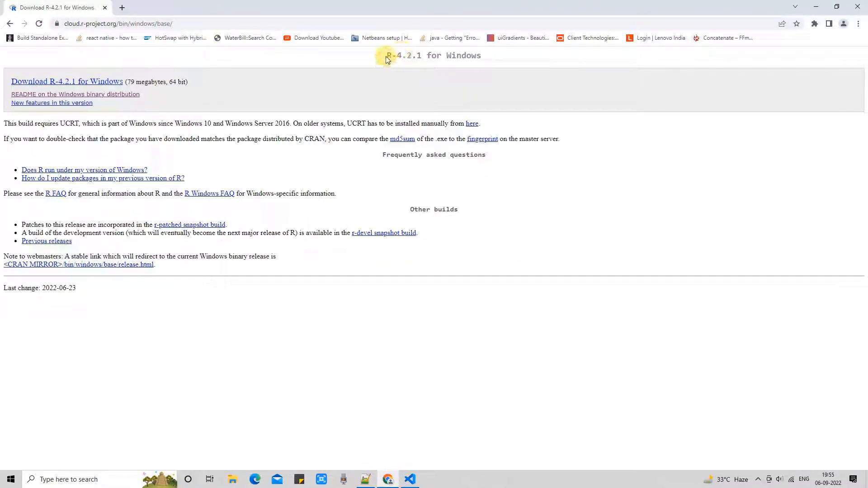
pyautogui.moveTo(386, 56); pyautogui.dragTo(483, 56)
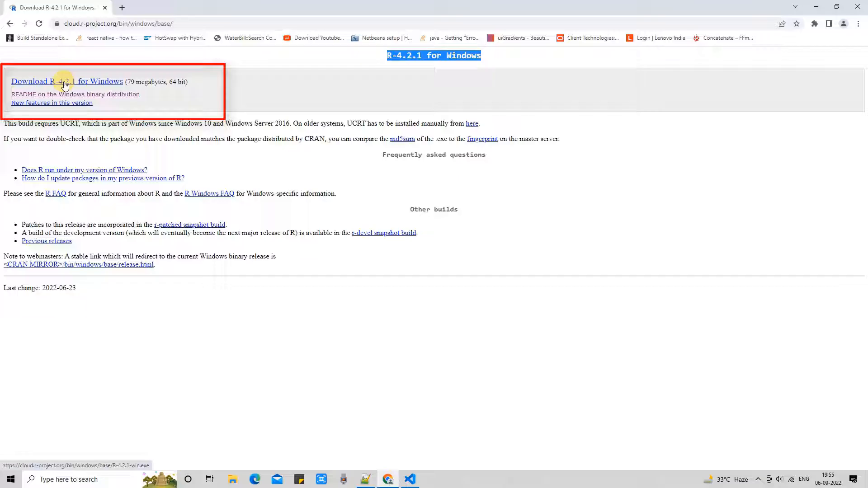
pyautogui.click(87, 83)
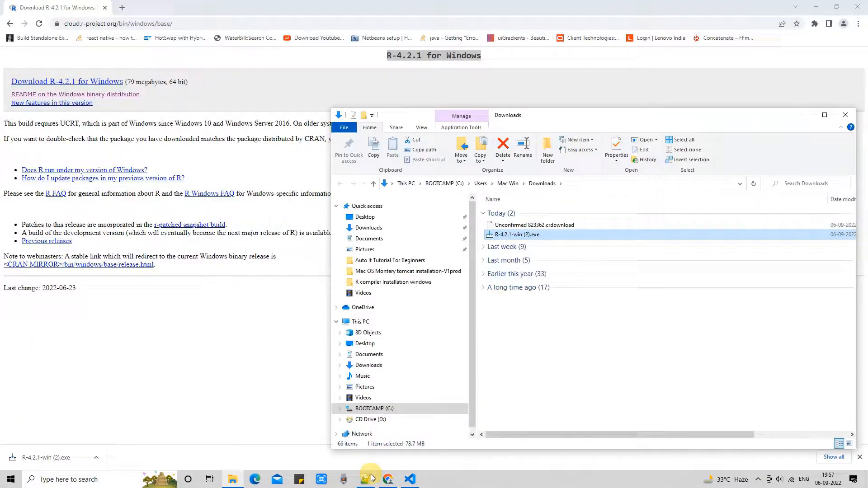
# Highlight the Step 1 note telling Windows users to save the version number in the registry
pyautogui.click(366, 480)
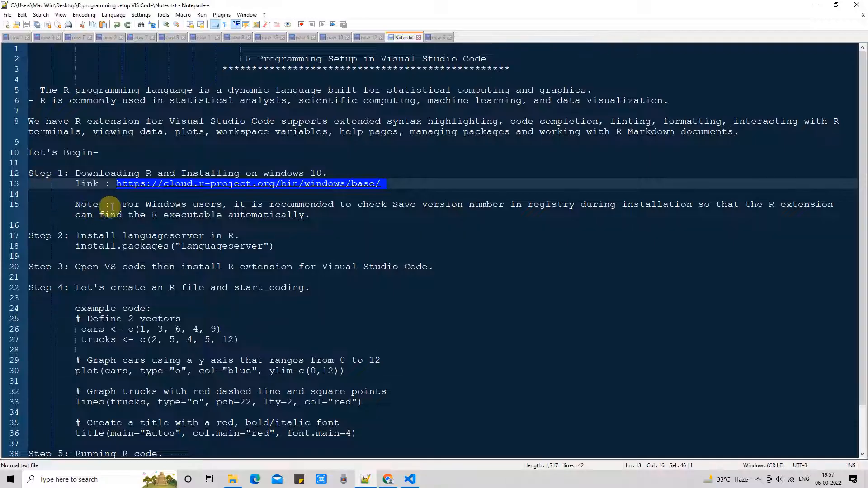
pyautogui.moveTo(110, 204)
pyautogui.mouseDown()
pyautogui.moveTo(75, 204)
pyautogui.moveTo(219, 204)
pyautogui.mouseUp()
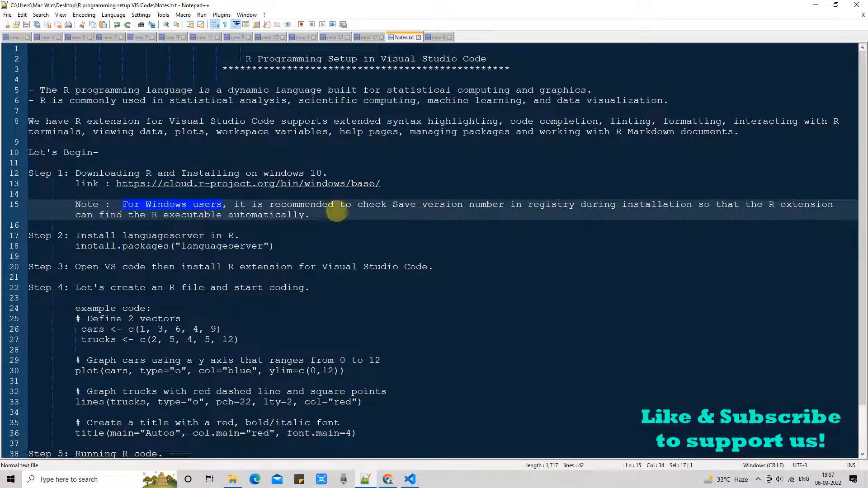
pyautogui.moveTo(358, 205); pyautogui.dragTo(834, 205)
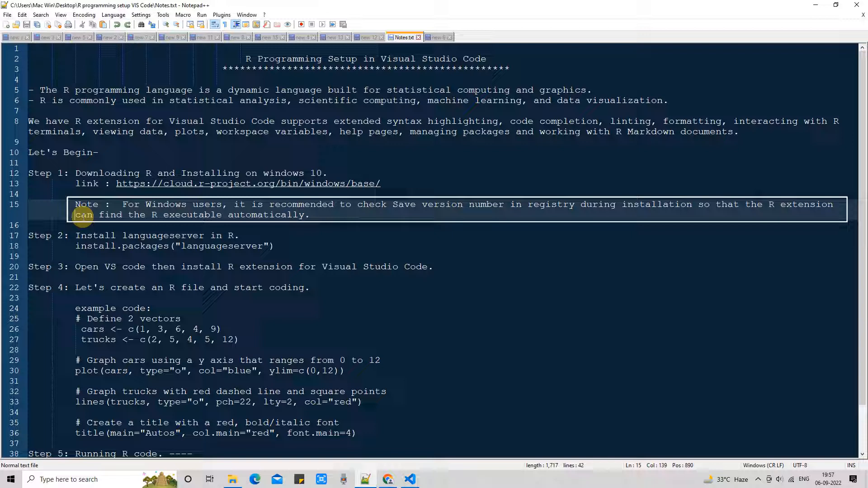
pyautogui.moveTo(75, 215); pyautogui.dragTo(311, 214)
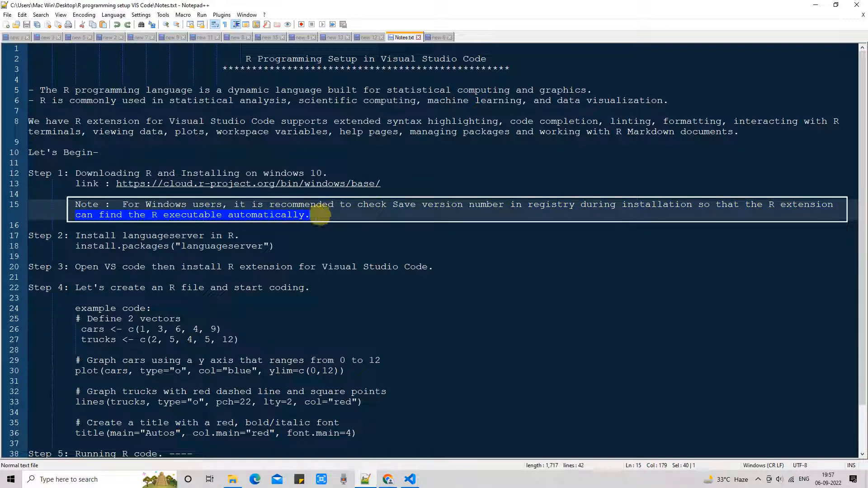
pyautogui.moveTo(123, 204); pyautogui.dragTo(313, 214)
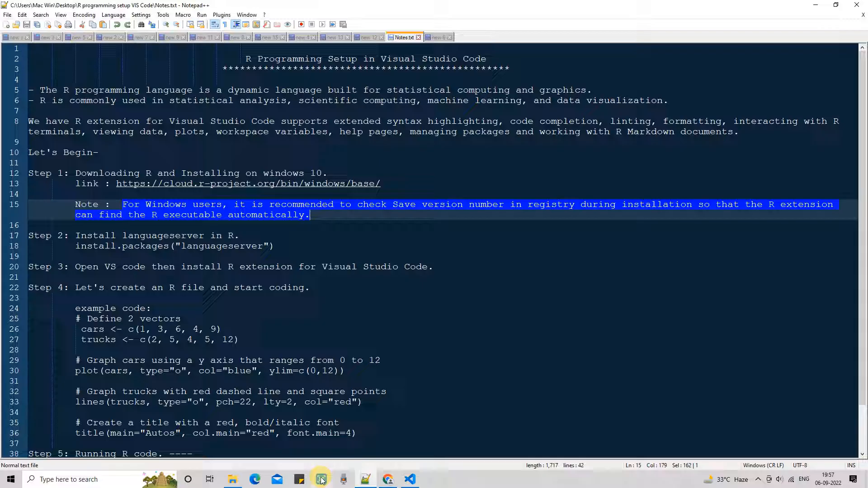
# Launch the R-4.2.1 installer from Downloads in English, keeping the default C:\Program Files\R\R-4.2.1 folder
pyautogui.click(233, 480)
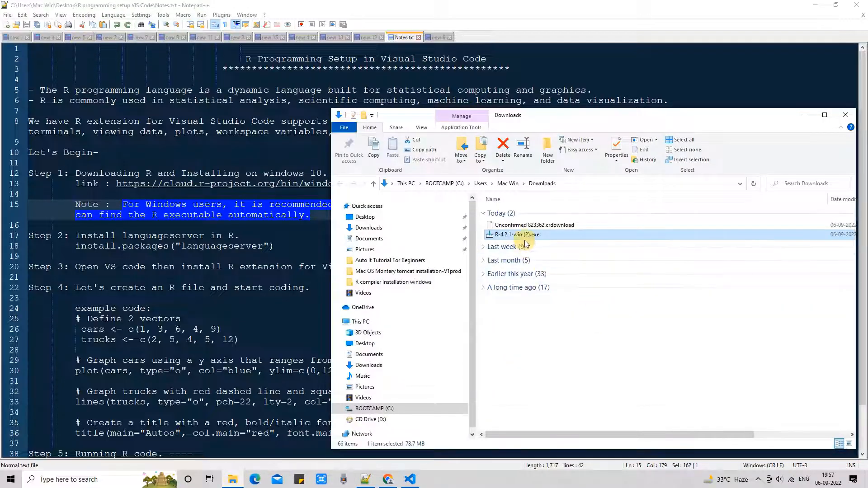
pyautogui.doubleClick(528, 236)
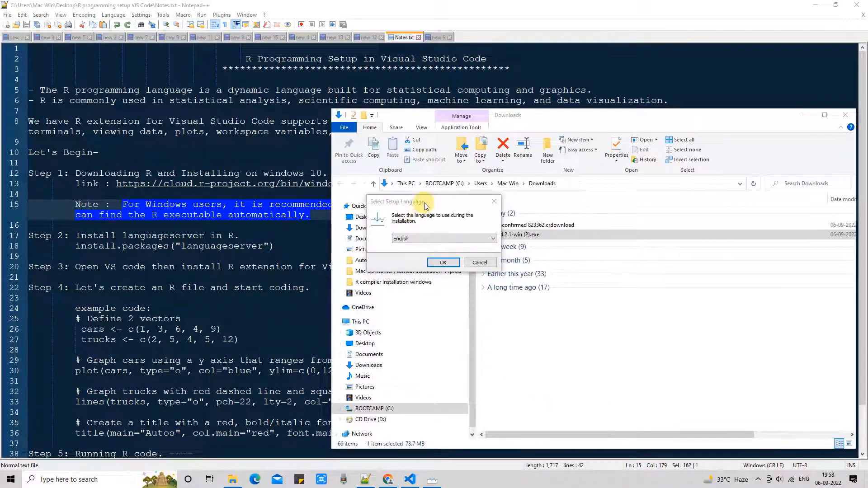
pyautogui.click(444, 264)
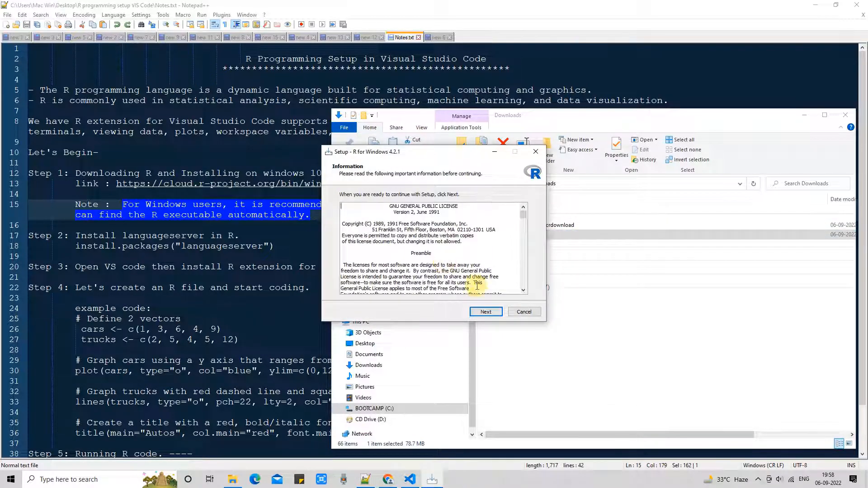
pyautogui.click(488, 312)
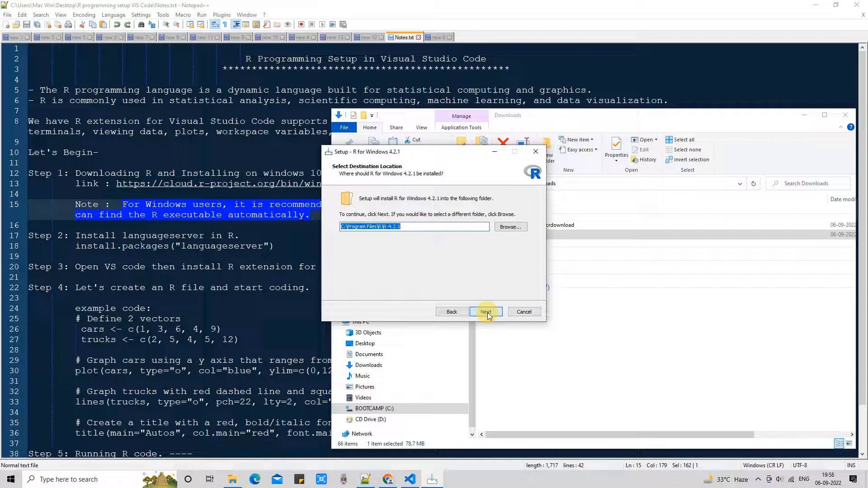
pyautogui.click(406, 229)
pyautogui.moveTo(405, 228); pyautogui.dragTo(335, 229)
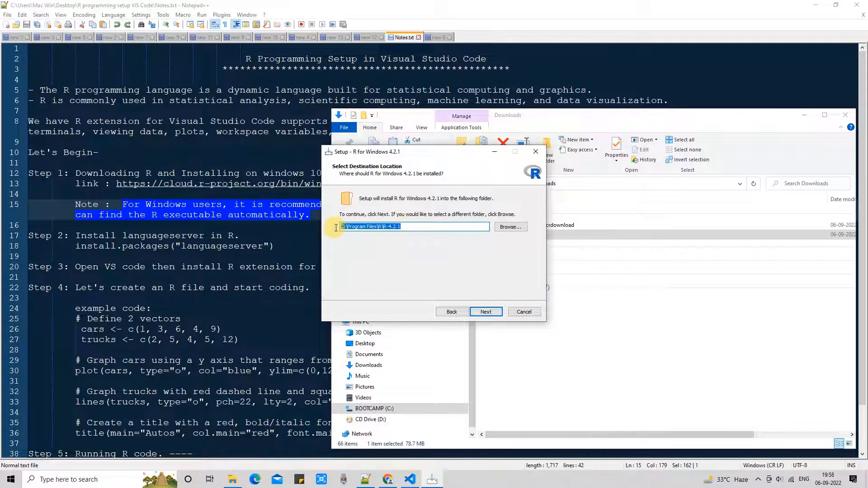
pyautogui.click(487, 312)
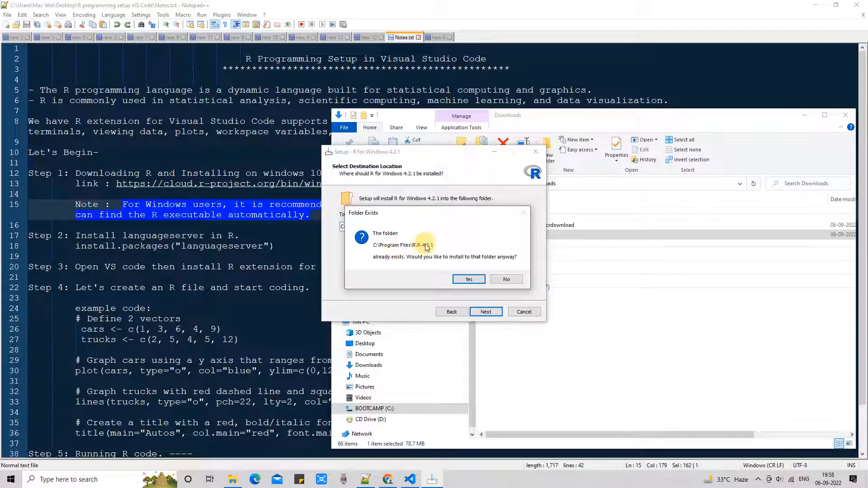
# Install into the existing folder with default components, startup options and registry entries
pyautogui.click(470, 280)
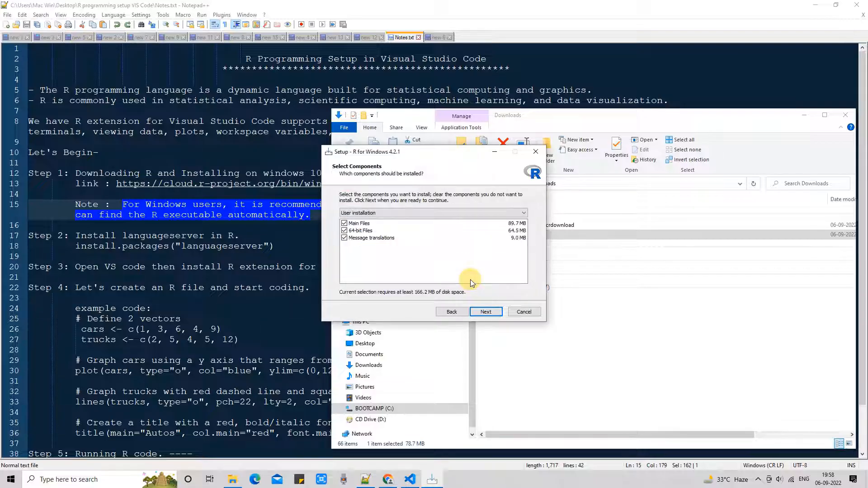
pyautogui.click(485, 311)
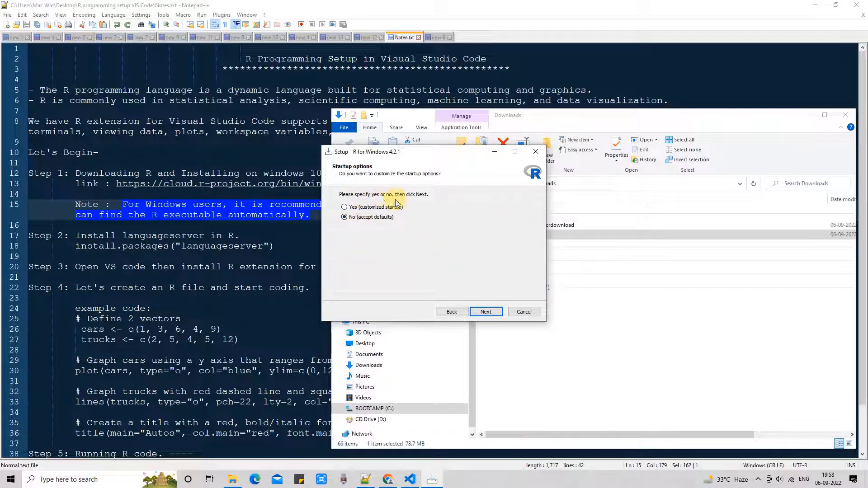
pyautogui.click(486, 312)
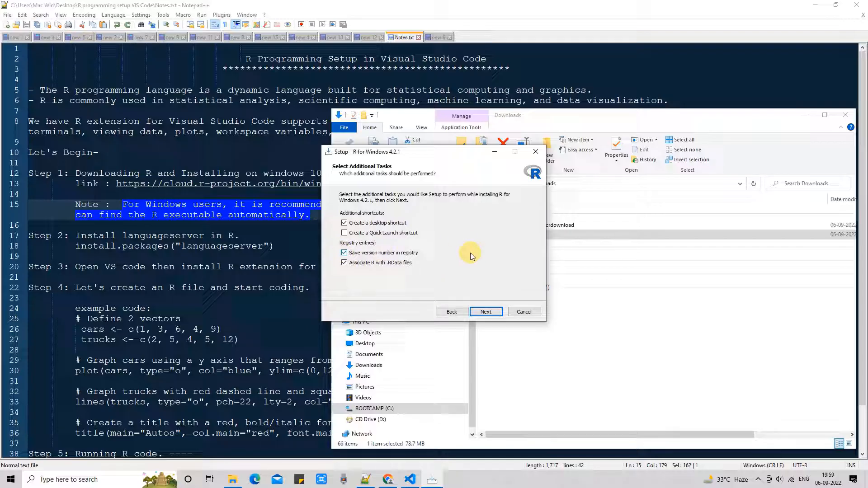
pyautogui.click(485, 312)
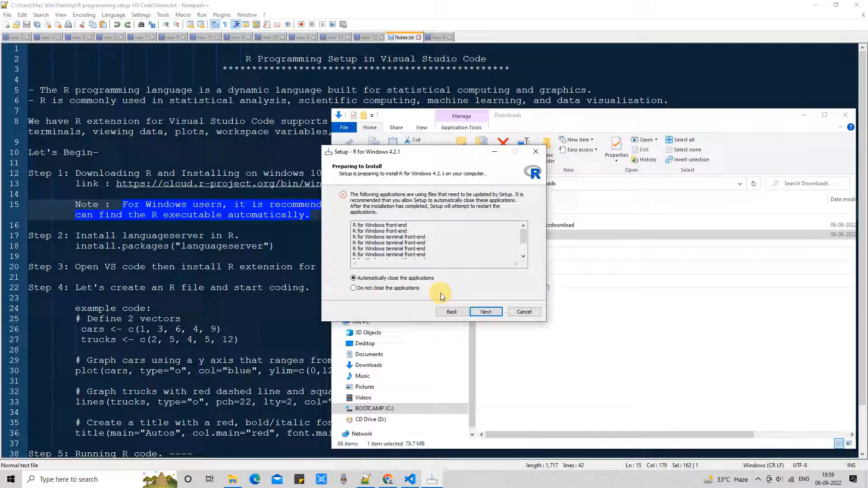
pyautogui.click(485, 313)
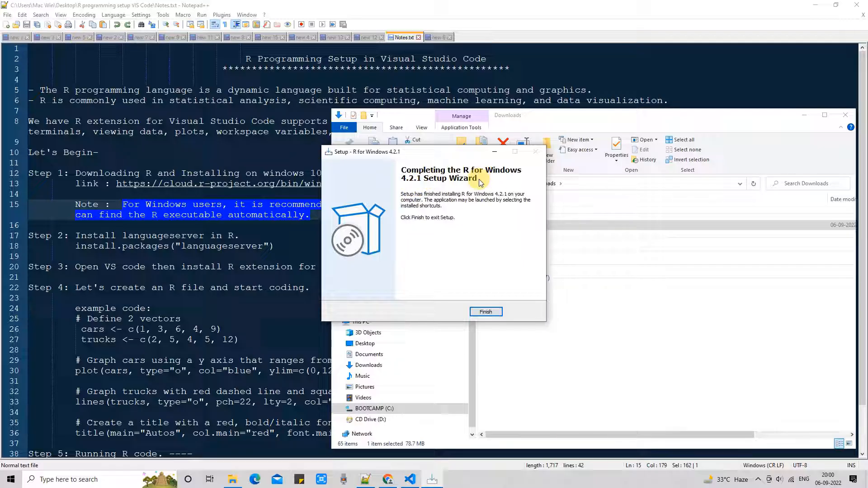
# Finish the installer, close Downloads, and highlight Step 2's install.packages("languageserver") command
pyautogui.click(490, 313)
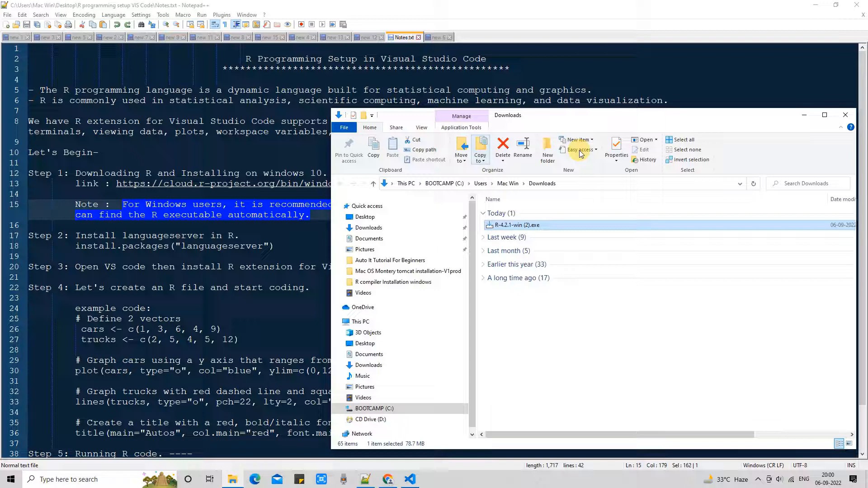
pyautogui.click(846, 115)
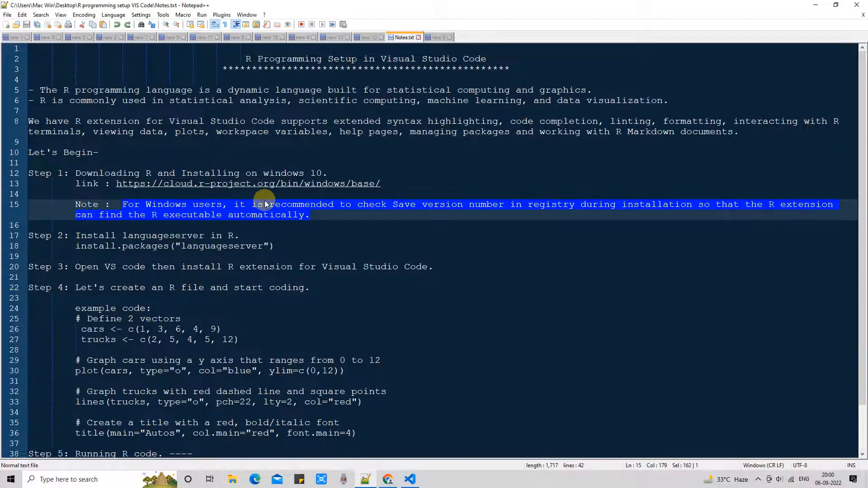
pyautogui.moveTo(69, 235); pyautogui.dragTo(29, 235)
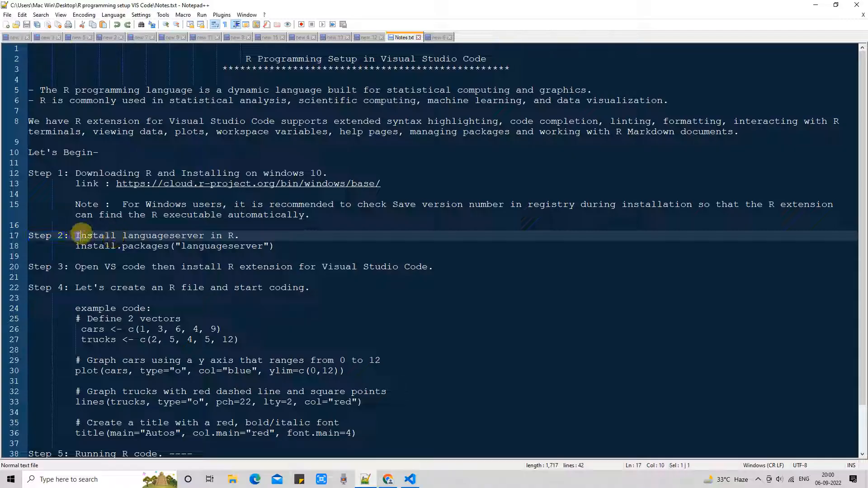
pyautogui.moveTo(75, 236); pyautogui.dragTo(240, 235)
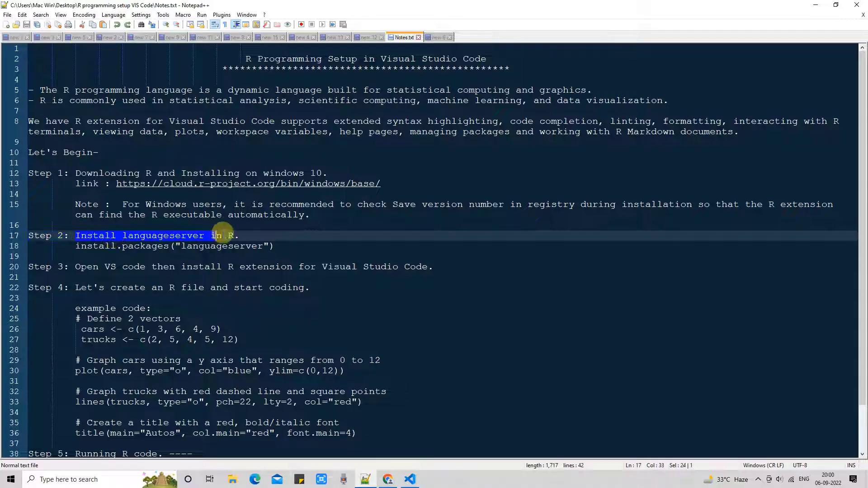
pyautogui.doubleClick(187, 236)
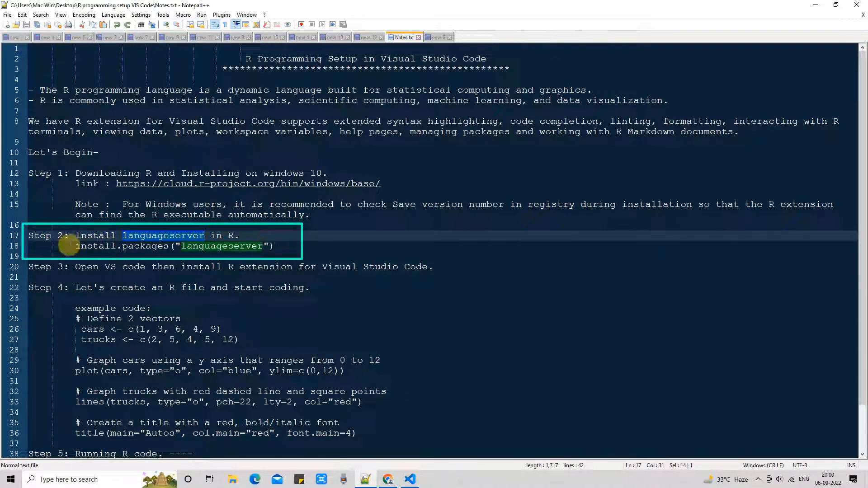
pyautogui.moveTo(75, 246); pyautogui.dragTo(285, 244)
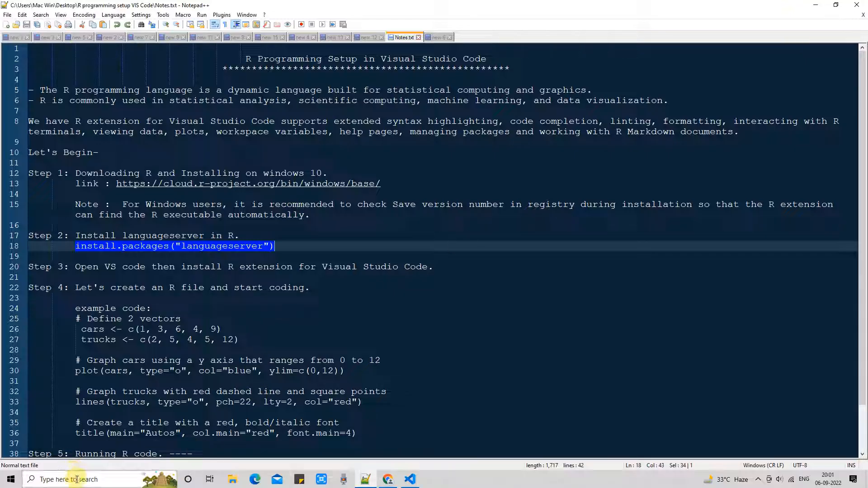
# Minimise the notes and browser and launch R from the desktop icon
pyautogui.click(817, 8)
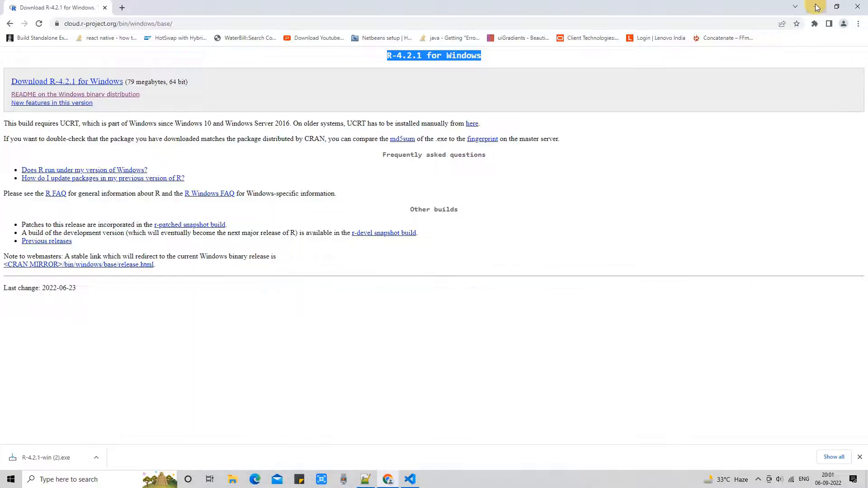
pyautogui.click(817, 7)
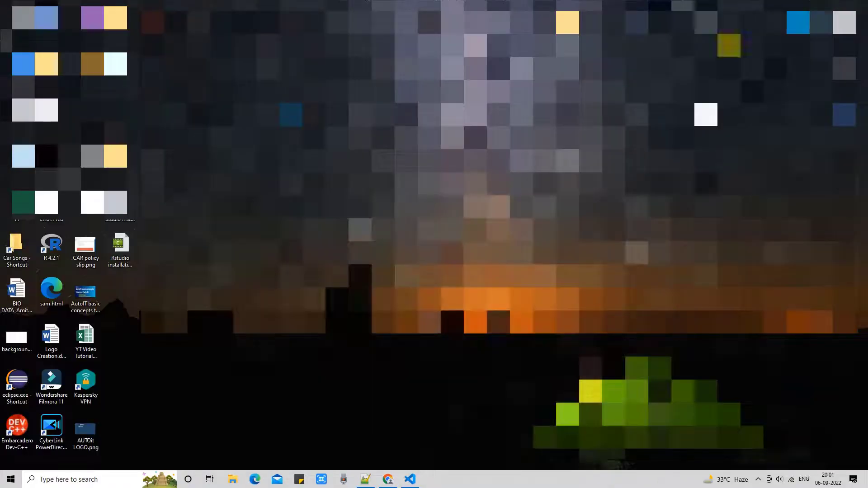
pyautogui.doubleClick(55, 247)
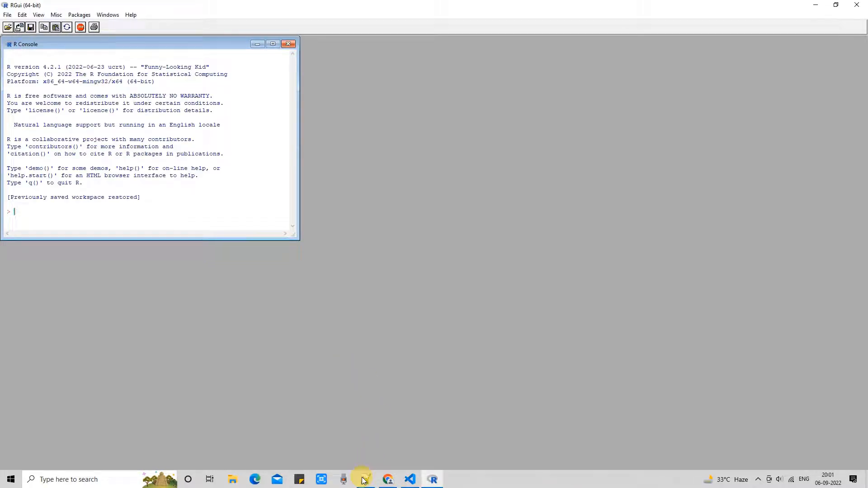
# Copy install.packages("languageserver") from the notes and run it in the R console
pyautogui.click(365, 479)
pyautogui.moveTo(273, 246); pyautogui.dragTo(76, 247)
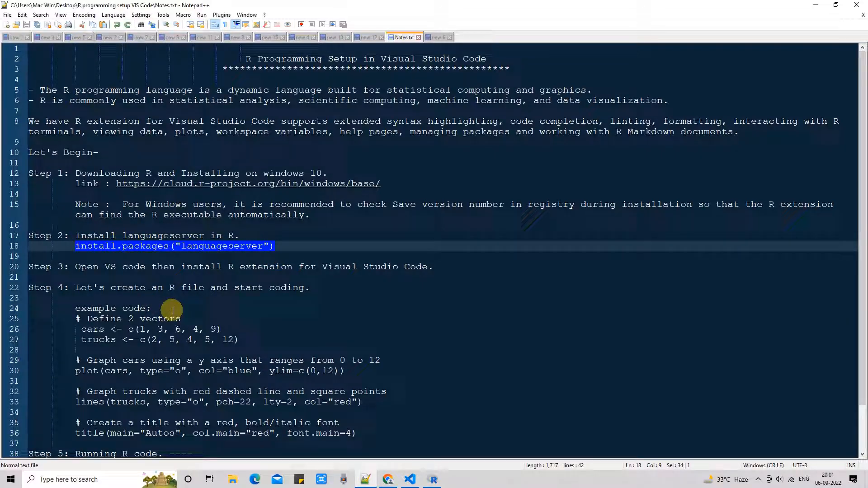
pyautogui.click(815, 6)
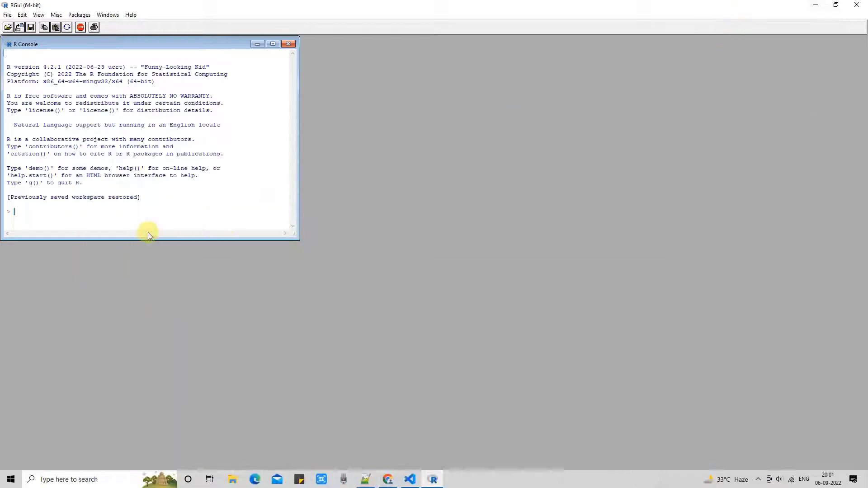
pyautogui.rightClick(100, 217)
pyautogui.click(122, 234)
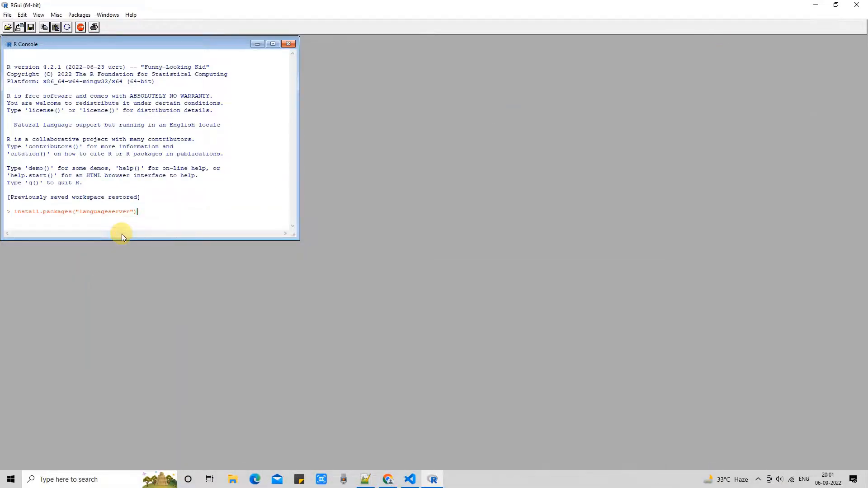
pyautogui.press('Return')
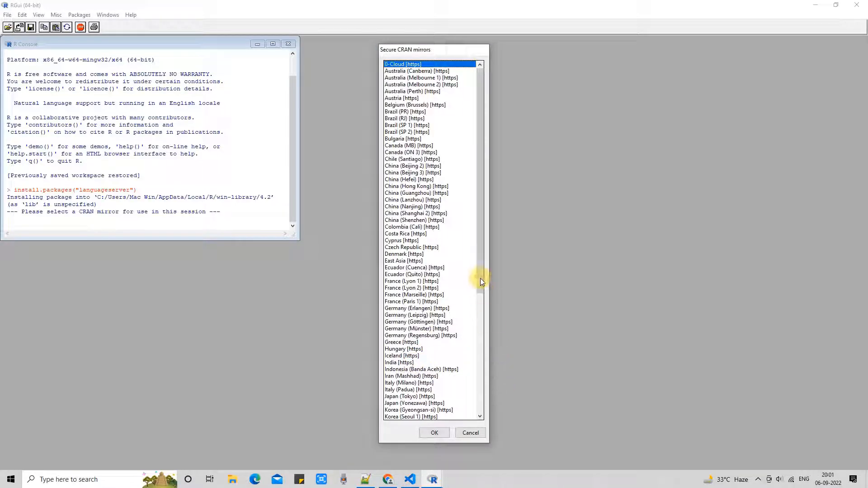
pyautogui.moveTo(480, 271)
pyautogui.mouseDown()
pyautogui.moveTo(493, 381)
pyautogui.moveTo(485, 357)
pyautogui.mouseUp()
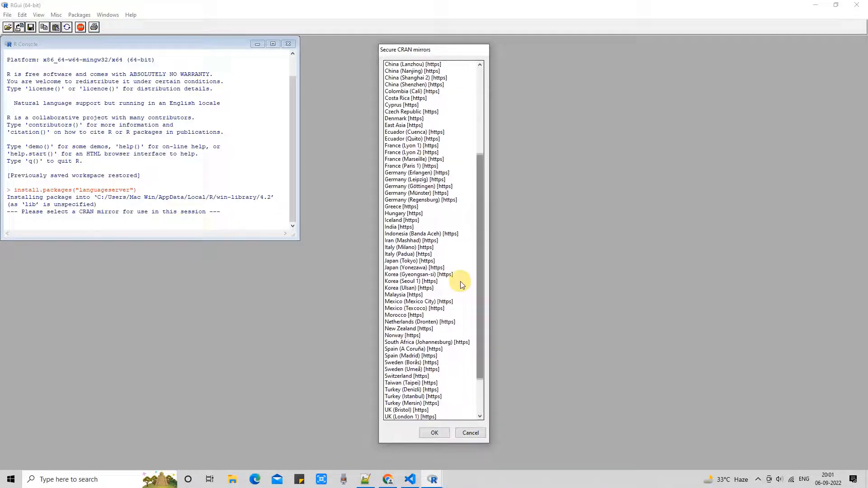
# Choose the India [https] CRAN mirror and enlarge the console to watch languageserver install
pyautogui.click(409, 226)
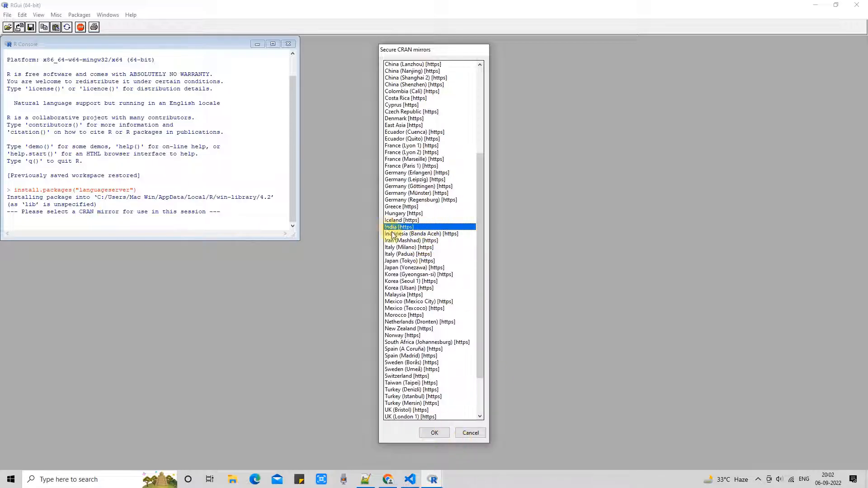
pyautogui.click(435, 433)
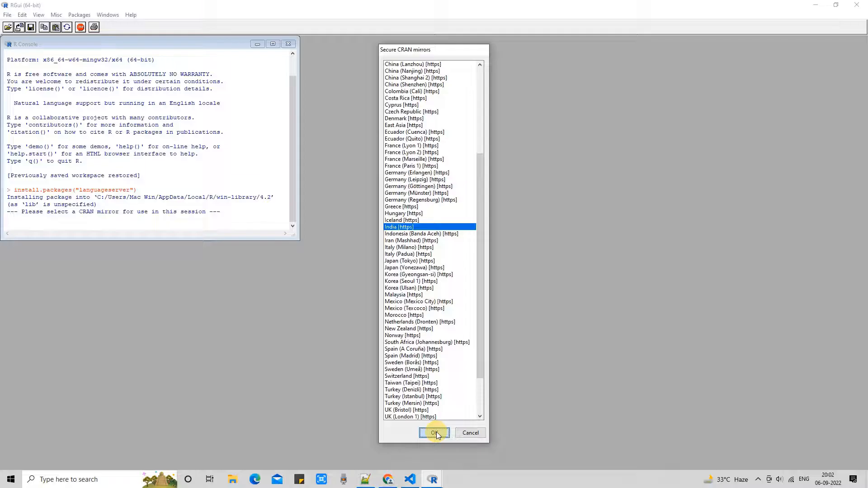
pyautogui.click(436, 432)
pyautogui.moveTo(297, 237); pyautogui.dragTo(309, 292)
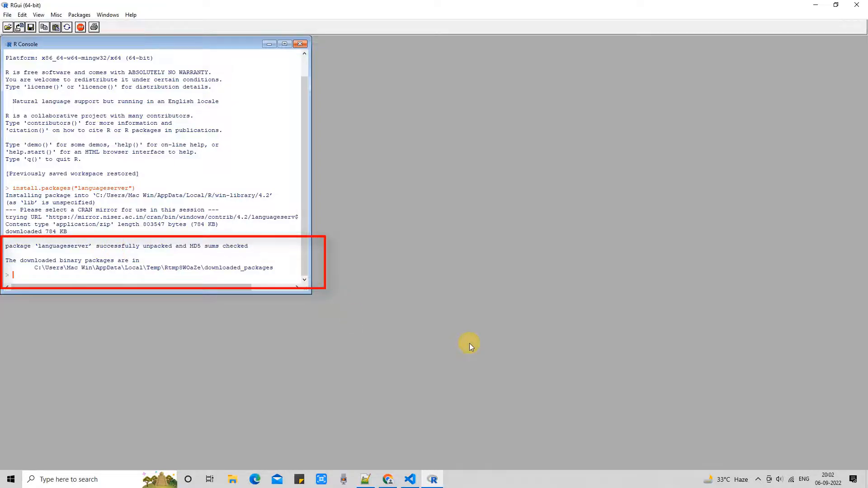
# Highlight Step 3's 'Open VS code' and R extension phrases, then bring up Visual Studio Code
pyautogui.click(364, 479)
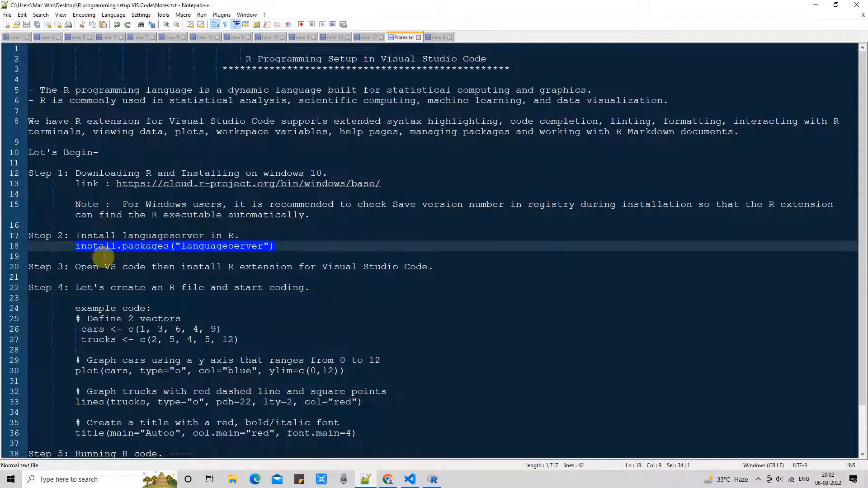
pyautogui.click(66, 267)
pyautogui.moveTo(66, 267); pyautogui.dragTo(27, 266)
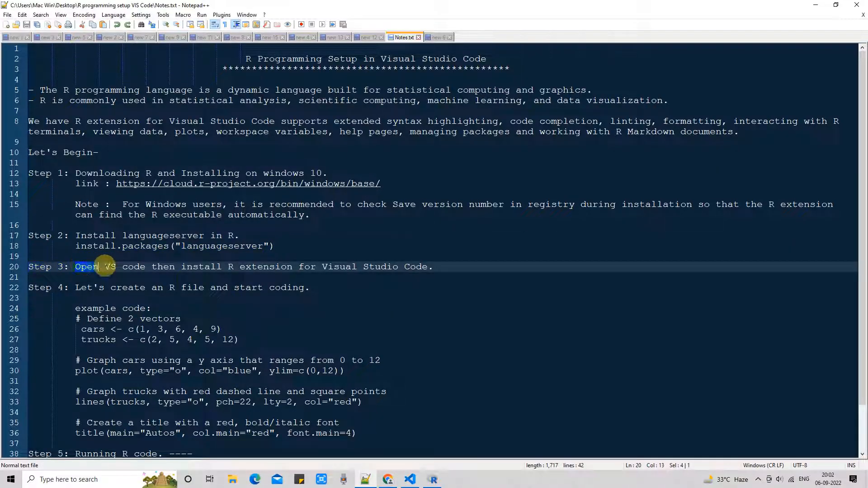
pyautogui.moveTo(75, 266); pyautogui.dragTo(146, 266)
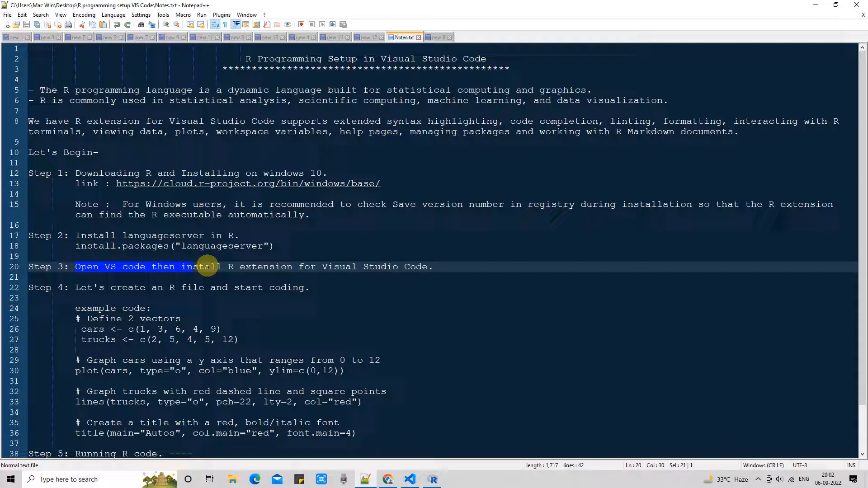
pyautogui.moveTo(228, 267); pyautogui.dragTo(433, 267)
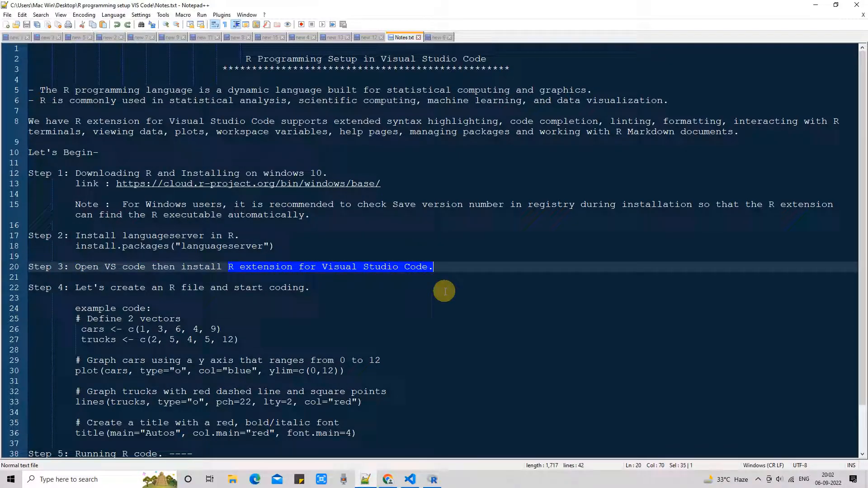
pyautogui.click(411, 480)
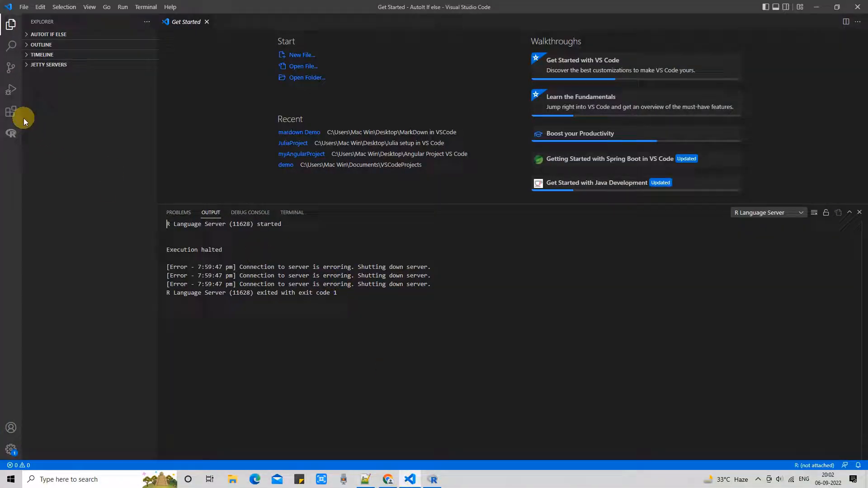
# Search the Extensions marketplace for 'R extension' and install R by REditorSupport
pyautogui.click(11, 113)
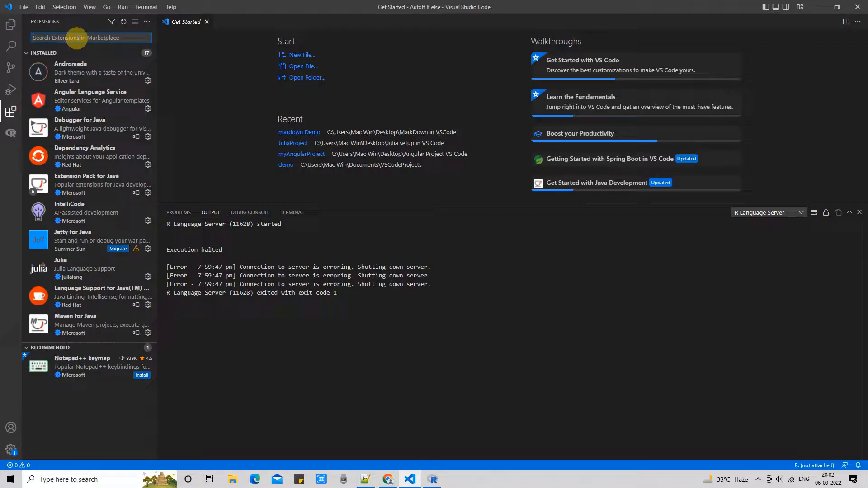
pyautogui.write('e')
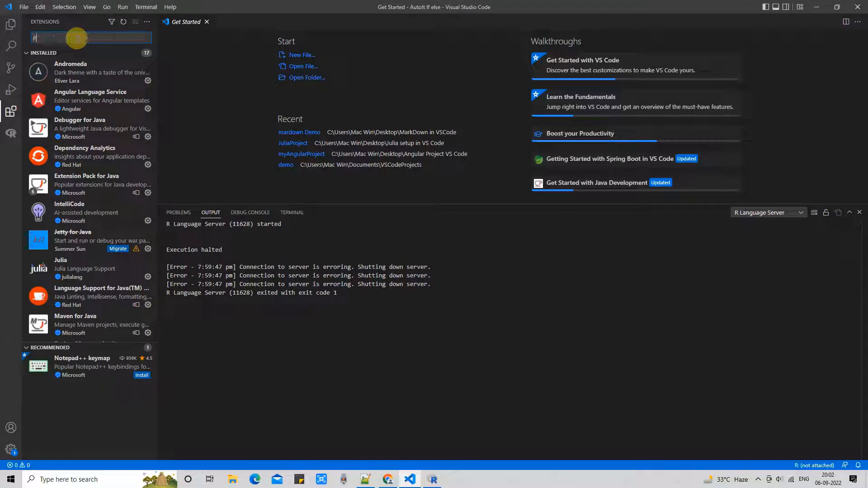
pyautogui.press('BackSpace')
pyautogui.write('R ex')
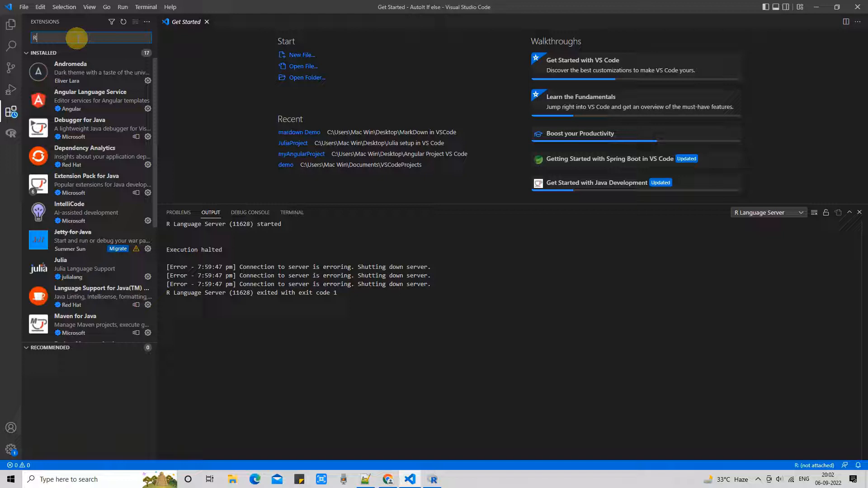
pyautogui.write('tension')
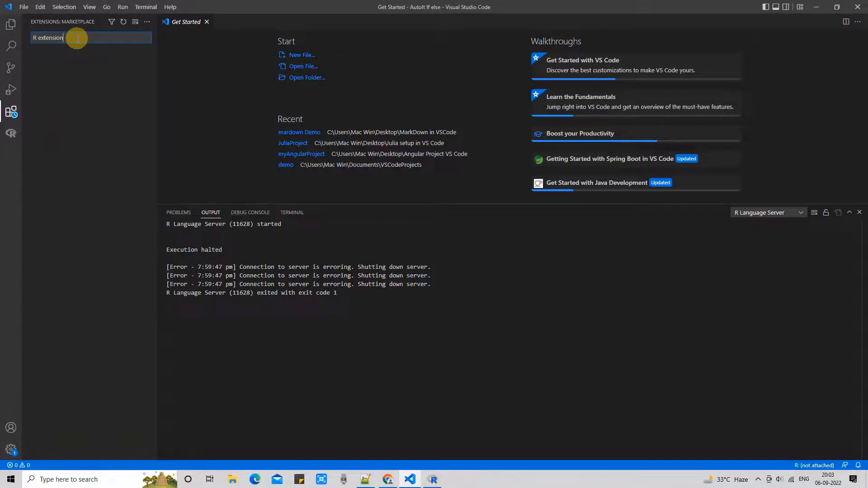
pyautogui.click(76, 65)
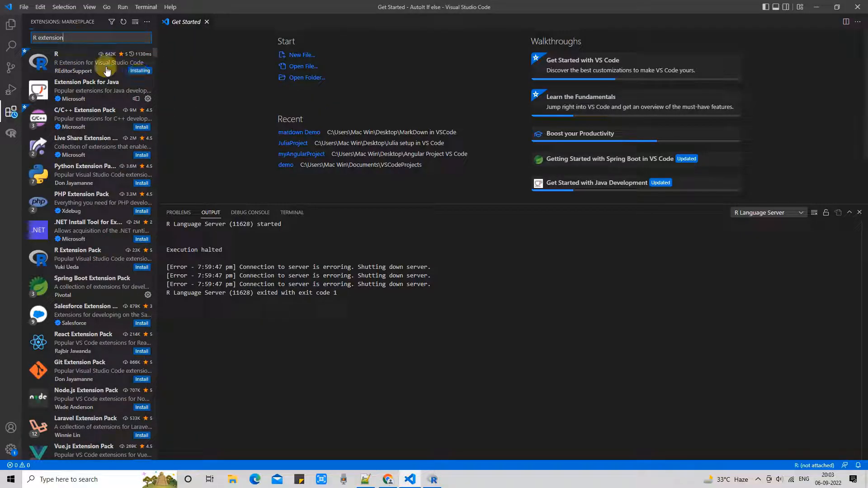
# Confirm on the extension's details page that it is enabled globally, then return to the notes
pyautogui.click(74, 62)
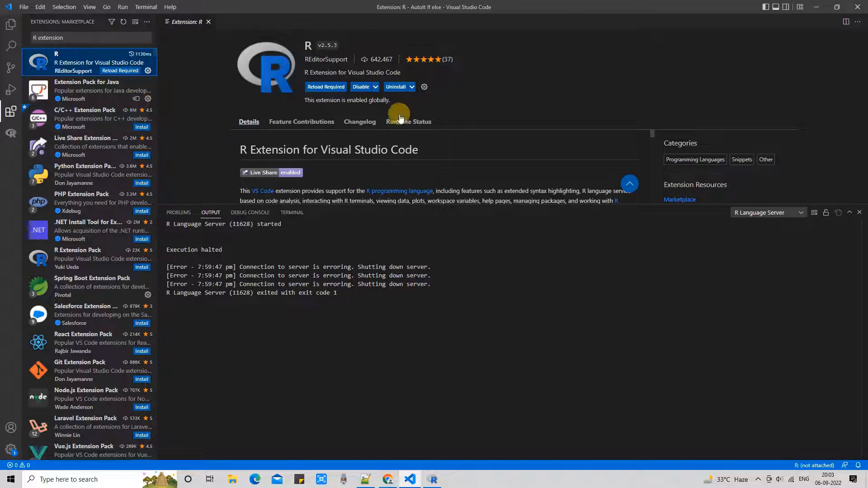
pyautogui.moveTo(305, 99); pyautogui.dragTo(394, 103)
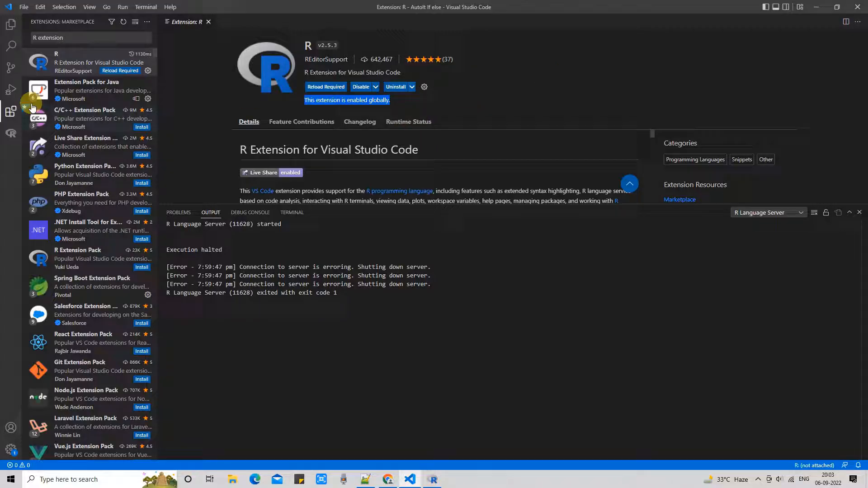
pyautogui.click(11, 25)
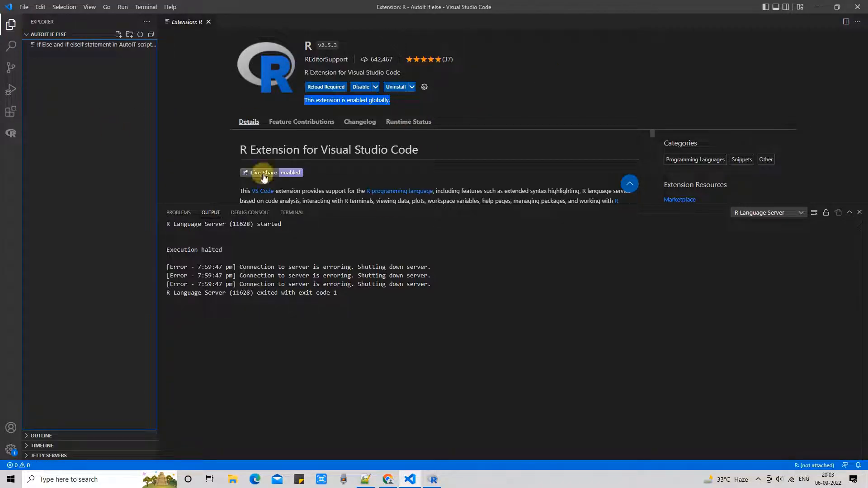
pyautogui.click(366, 480)
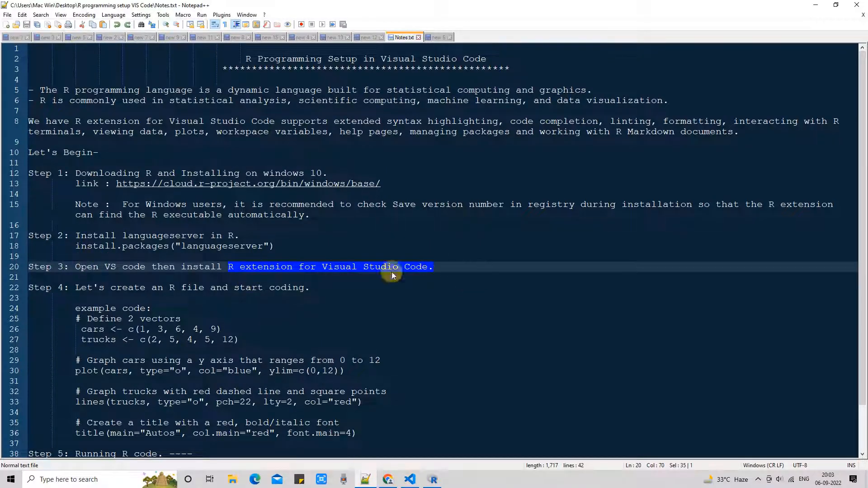
# Highlight Step 4's instruction to create an R file and start coding, then bring up VS Code
pyautogui.moveTo(69, 287); pyautogui.dragTo(28, 287)
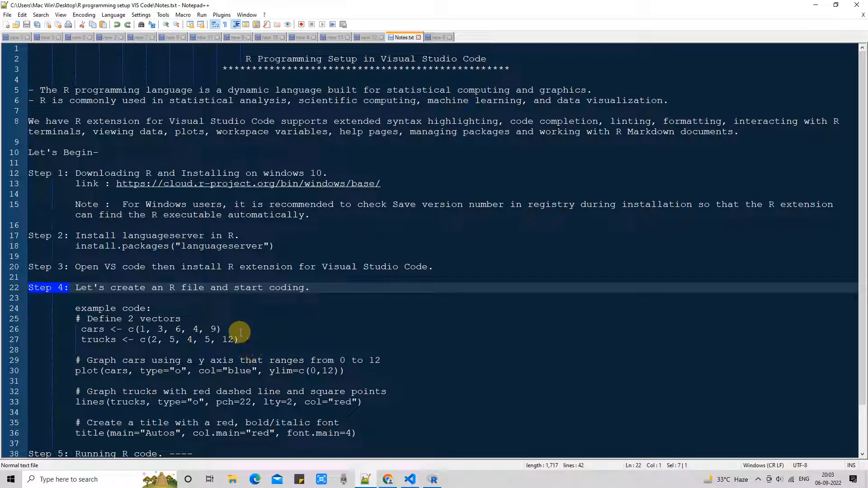
pyautogui.moveTo(76, 288); pyautogui.dragTo(319, 288)
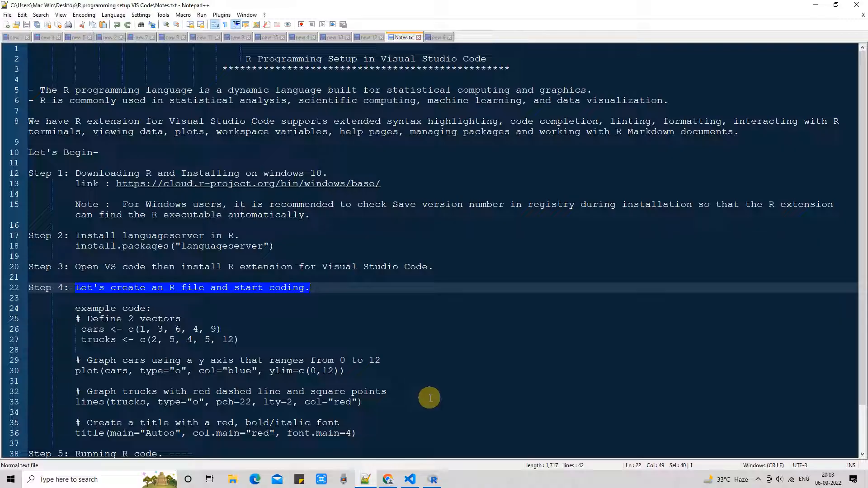
pyautogui.click(411, 480)
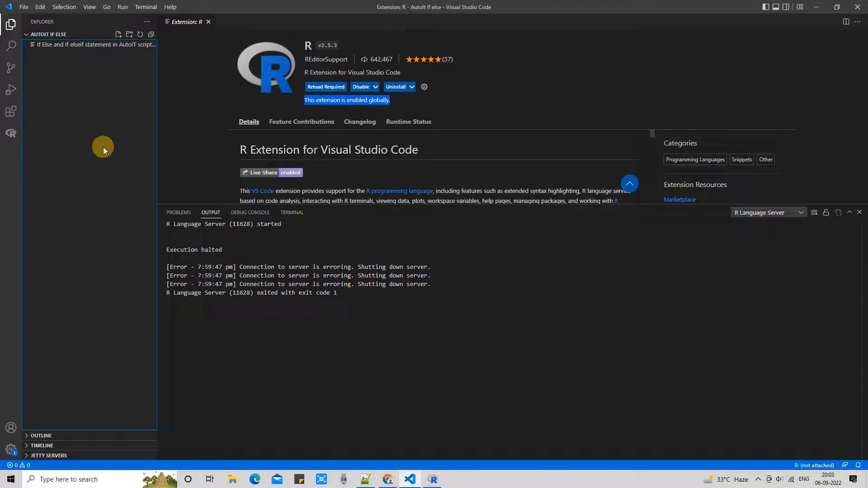
# Create a new file in the project folder and name it rscript.R
pyautogui.click(131, 37)
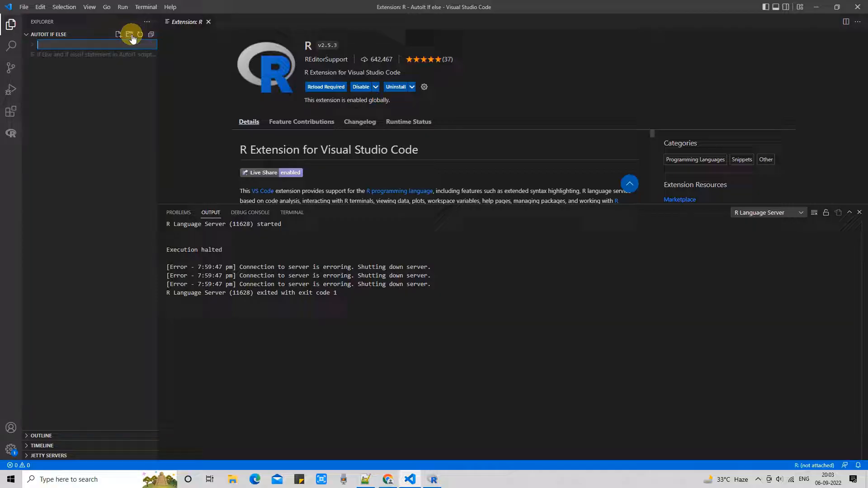
pyautogui.click(47, 34)
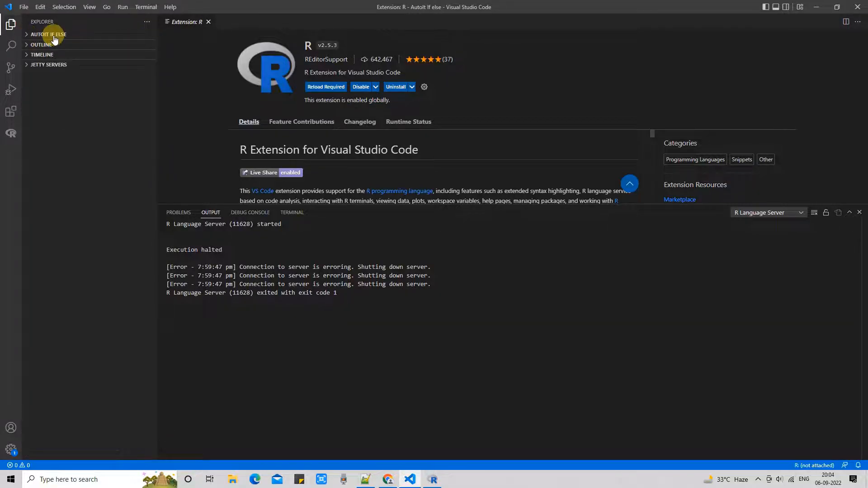
pyautogui.click(50, 35)
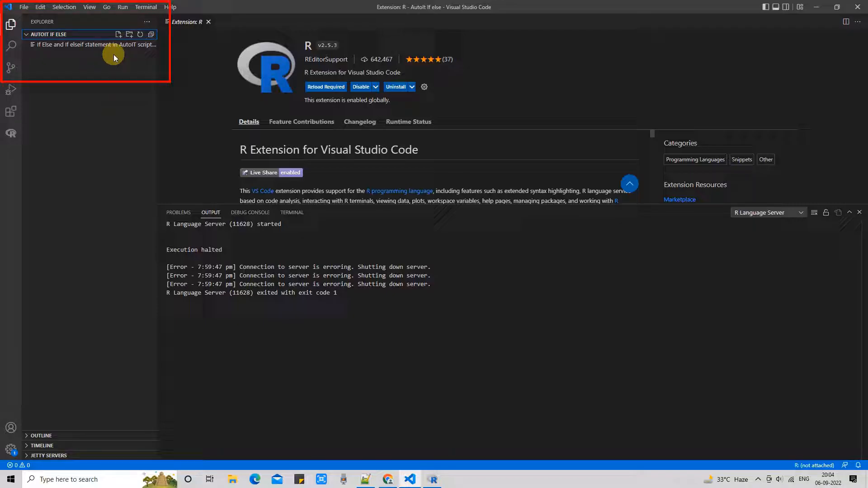
pyautogui.click(118, 34)
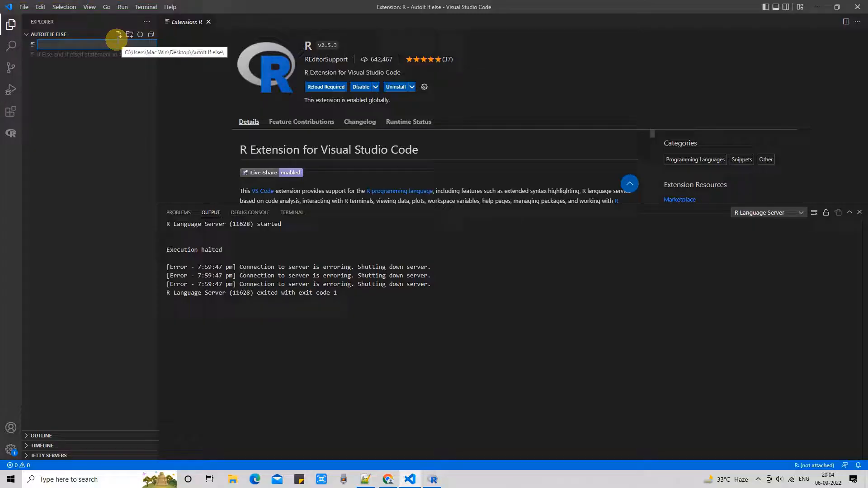
pyautogui.write('he')
pyautogui.write('RPr')
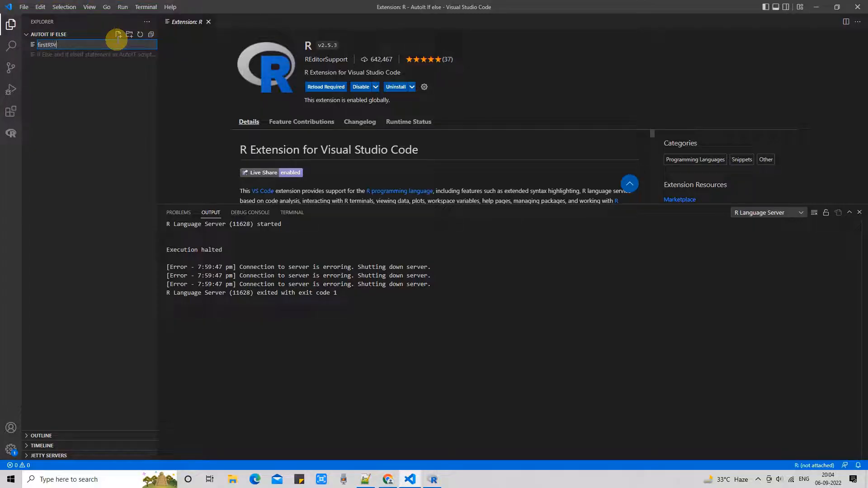
pyautogui.write('m')
pyautogui.write('.')
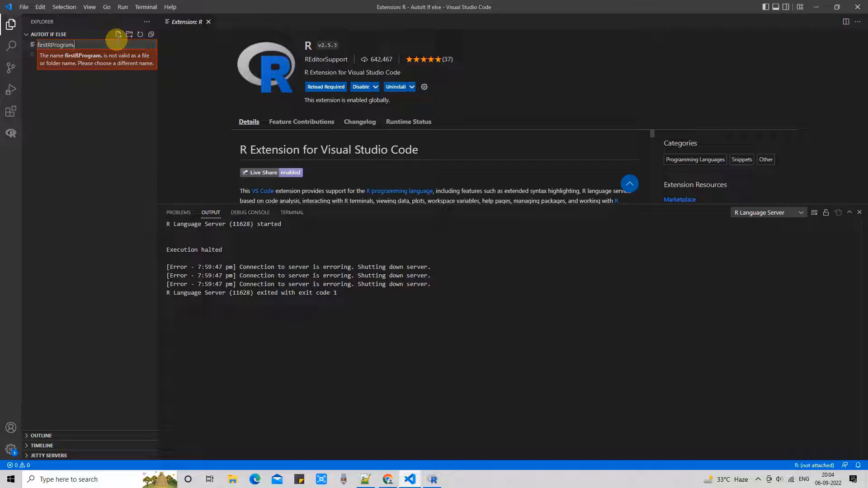
pyautogui.press('BackSpace')
pyautogui.press('BackSpace')
pyautogui.press('BackSpace')
pyautogui.write('rp')
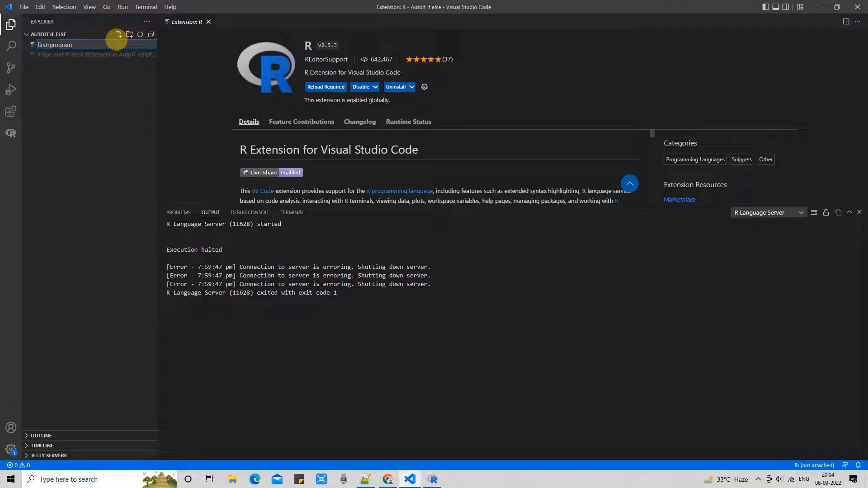
pyautogui.write('.')
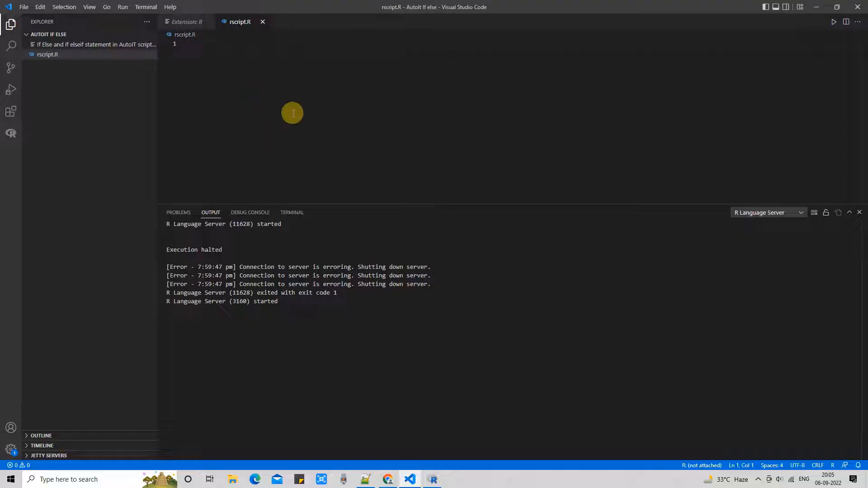
# Check the language server started line, then bring up the Step 4 example-code heading in Notepad++
pyautogui.doubleClick(264, 301)
pyautogui.moveTo(264, 302); pyautogui.dragTo(166, 301)
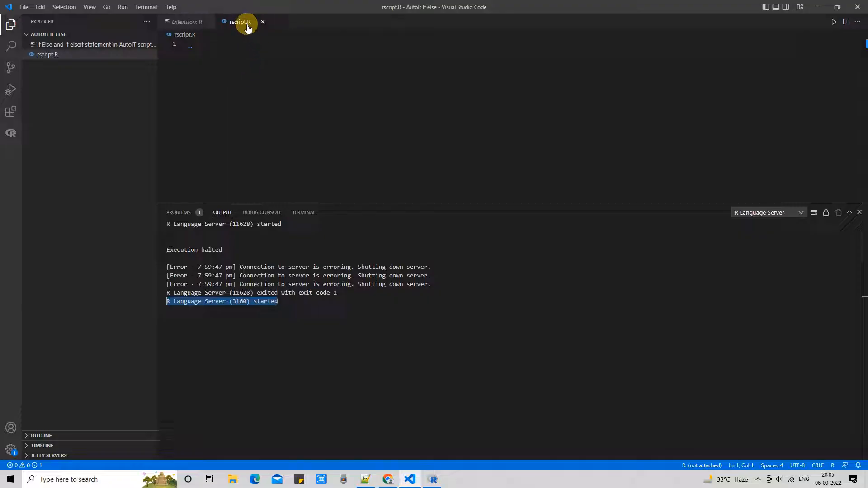
pyautogui.click(366, 480)
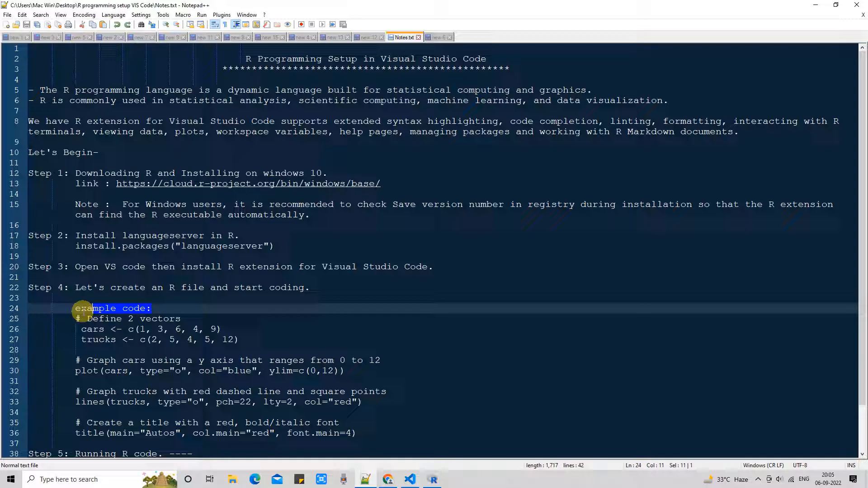
pyautogui.moveTo(151, 309); pyautogui.dragTo(75, 309)
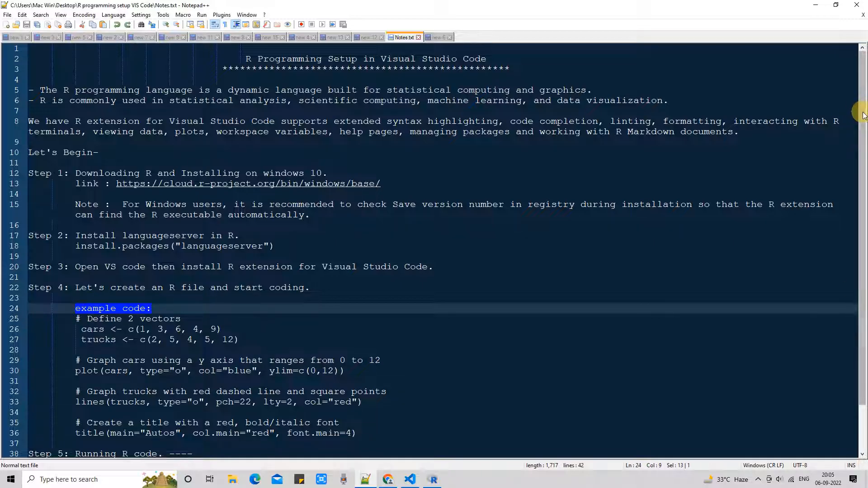
pyautogui.scroll(-2, 860, 176)
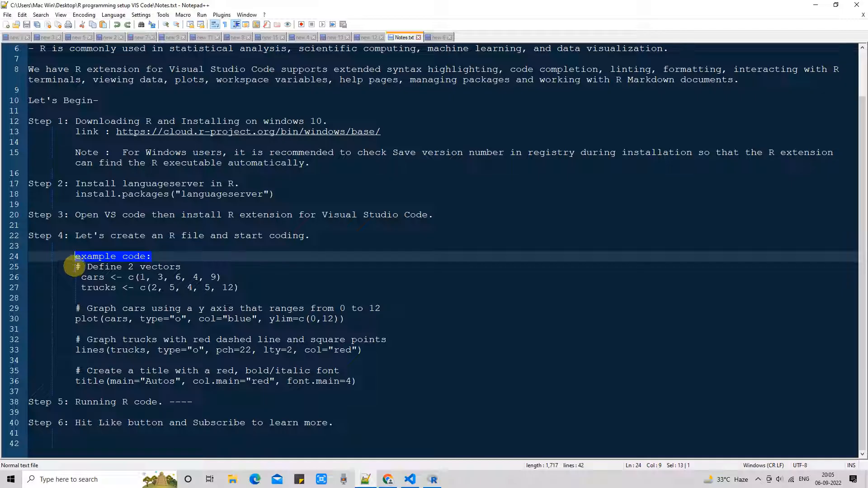
# Select the example plotting code on lines 25–36 and return to the empty rscript.R in VS Code
pyautogui.moveTo(77, 266); pyautogui.dragTo(360, 382)
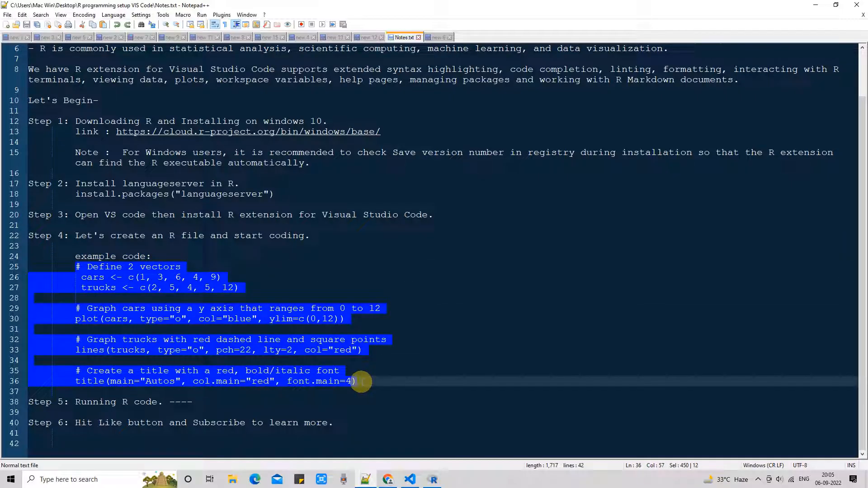
pyautogui.click(388, 480)
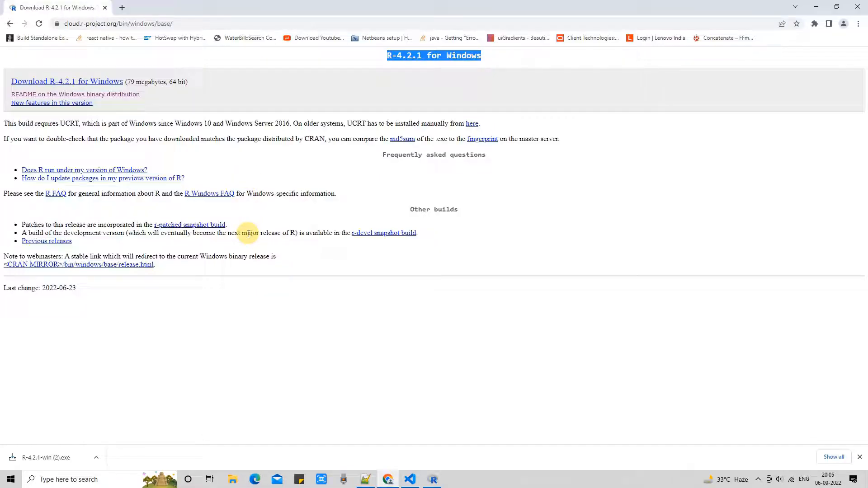
pyautogui.click(409, 480)
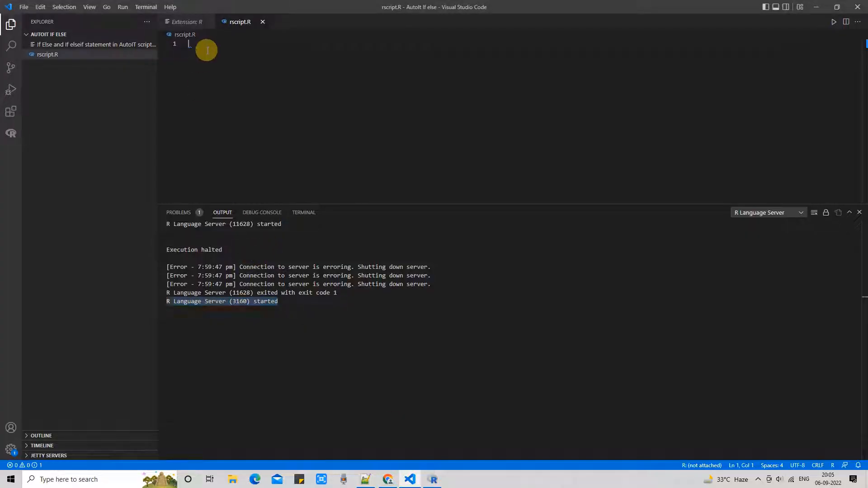
# Paste the cars and trucks plotting code into rscript.R and save it
pyautogui.hotkey('ctrl', 'v')
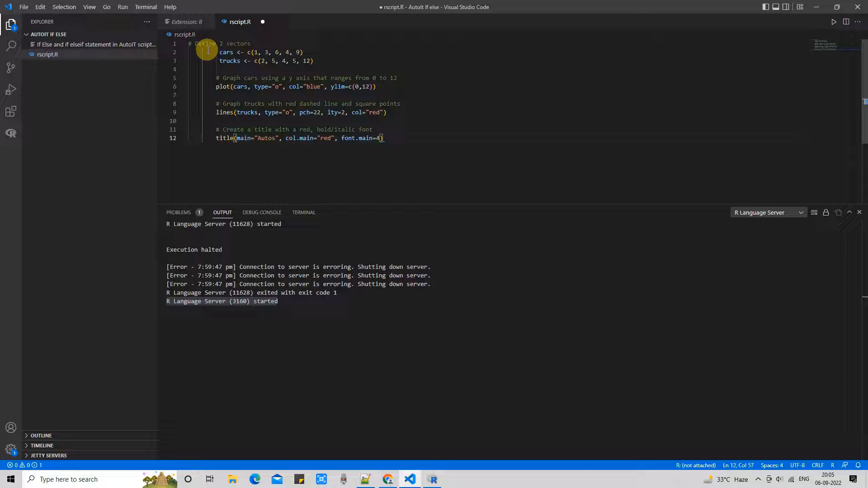
pyautogui.hotkey('ctrl', 's')
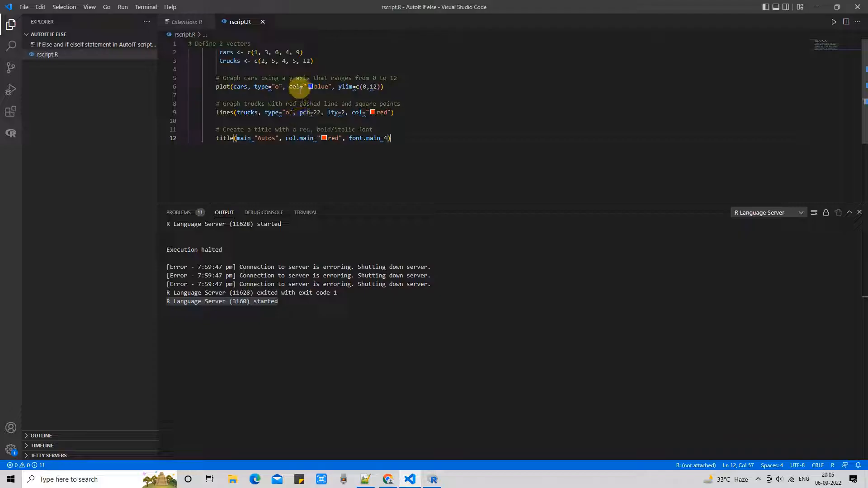
pyautogui.moveTo(296, 86)
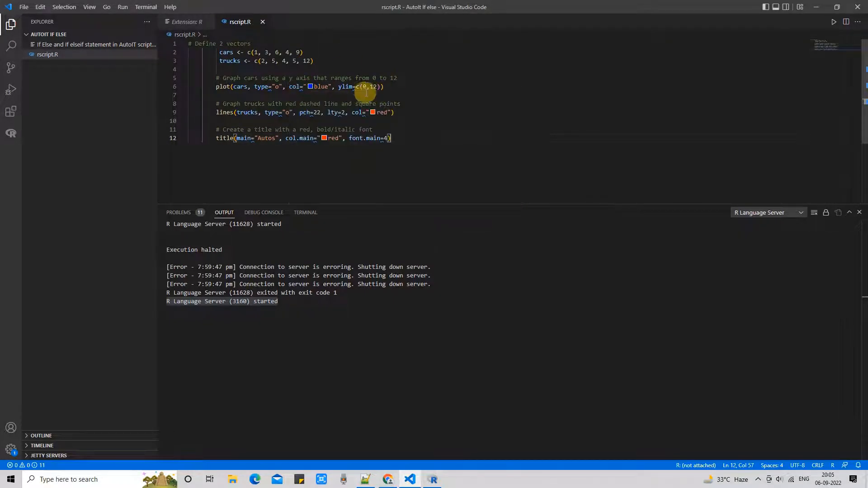
pyautogui.moveTo(349, 86)
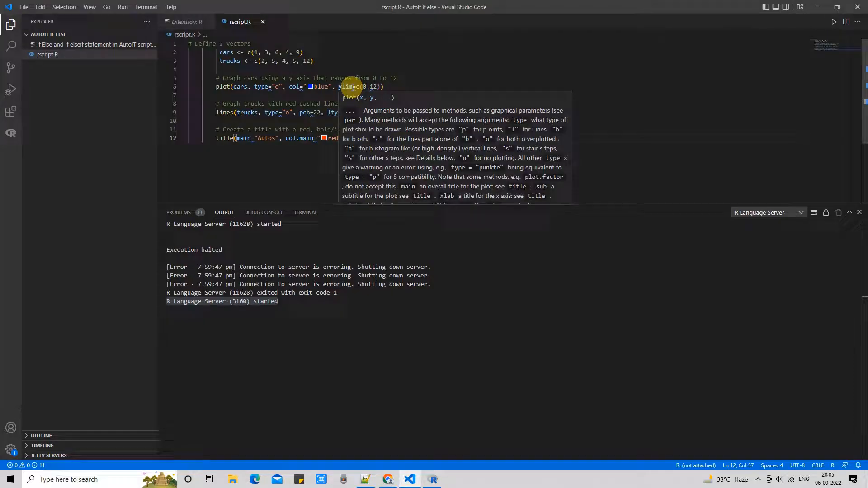
# Restore the closing parenthesis on the trucks vector line and save the script again
pyautogui.click(321, 62)
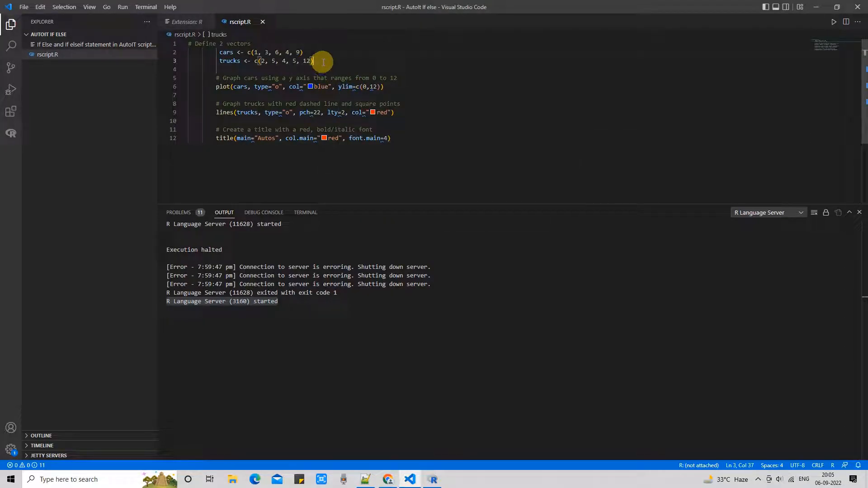
pyautogui.press('BackSpace')
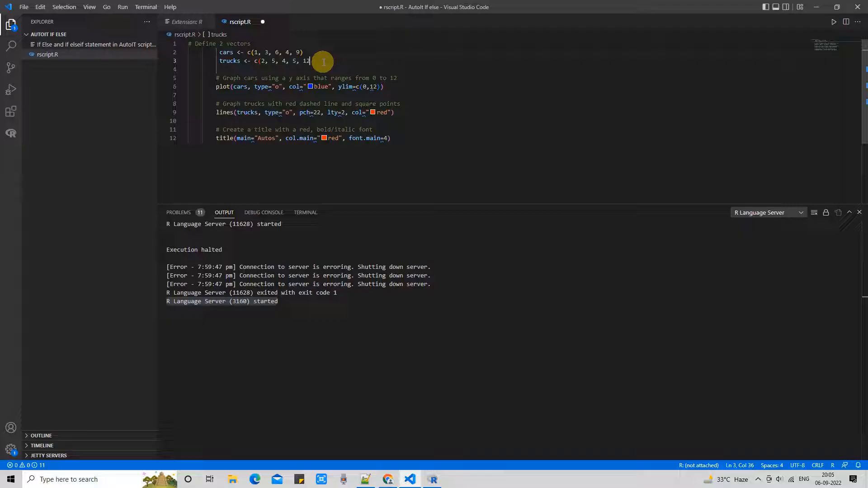
pyautogui.hotkey('ctrl', 'space')
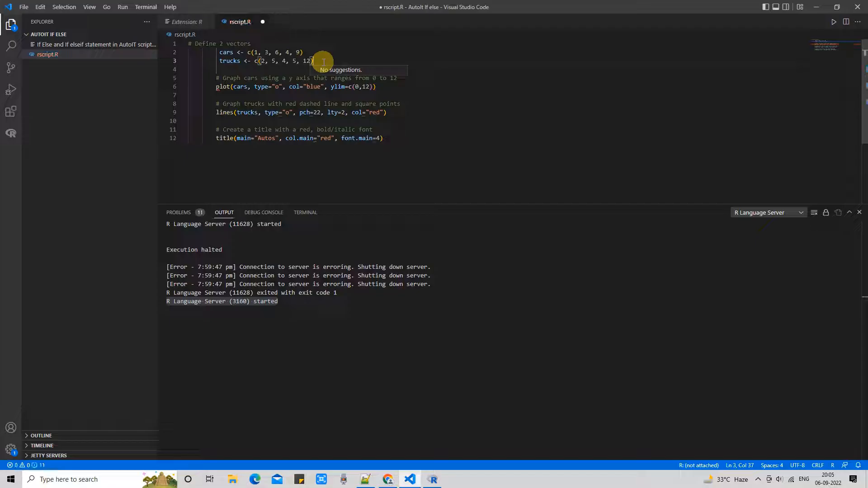
pyautogui.click(427, 104)
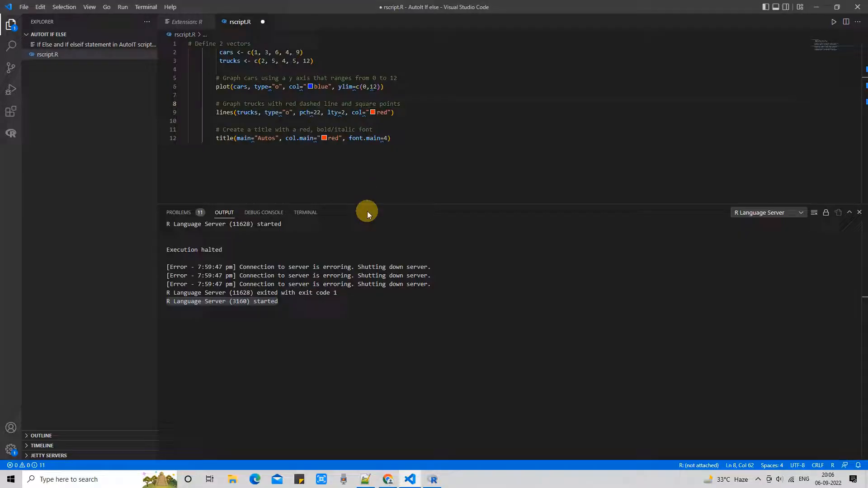
pyautogui.hotkey('ctrl', 's')
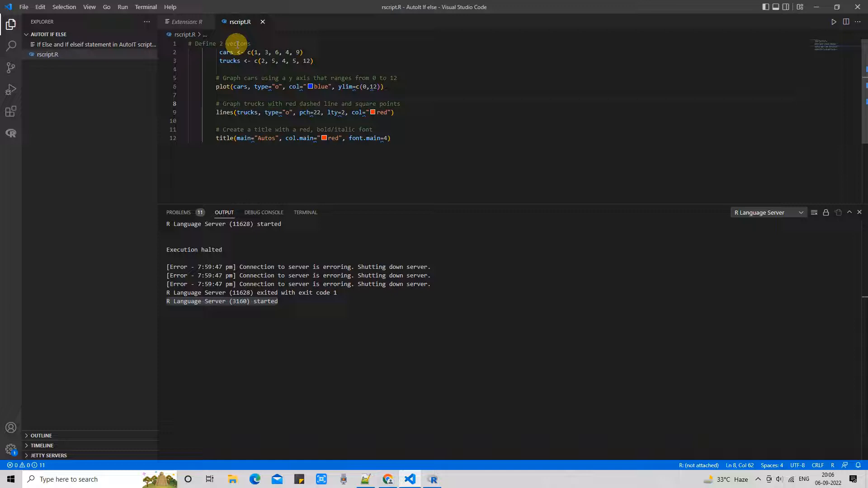
pyautogui.click(403, 138)
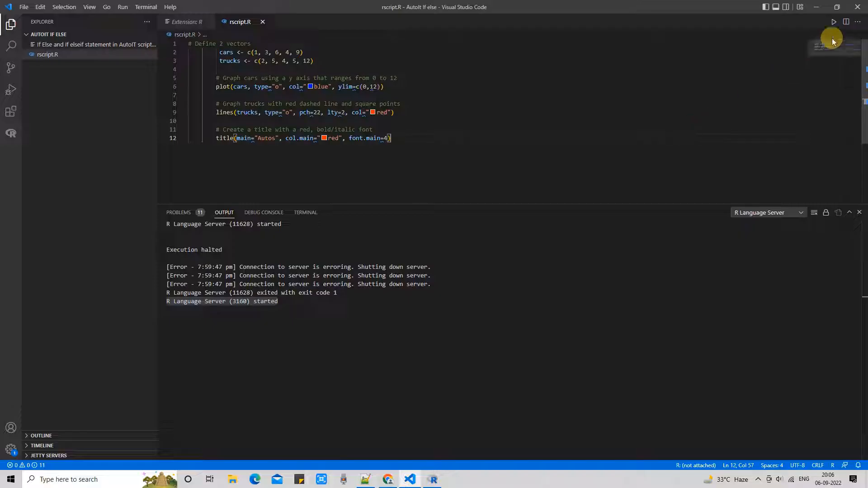
# Run the whole script with Run Source so the Autos plot appears, then shrink the terminal
pyautogui.click(835, 24)
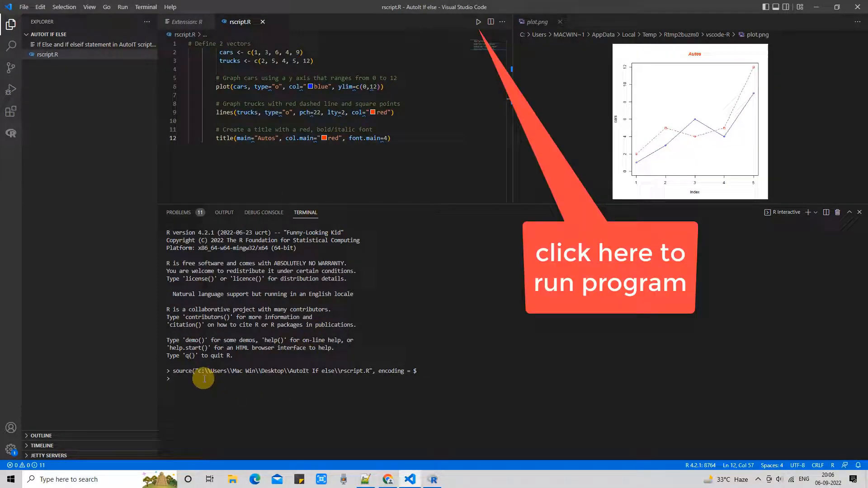
pyautogui.moveTo(173, 372); pyautogui.dragTo(419, 371)
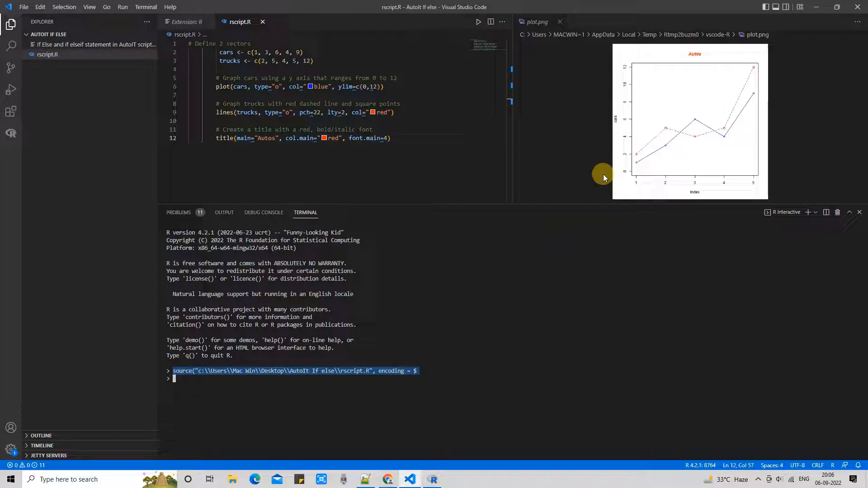
pyautogui.moveTo(592, 205); pyautogui.dragTo(600, 290)
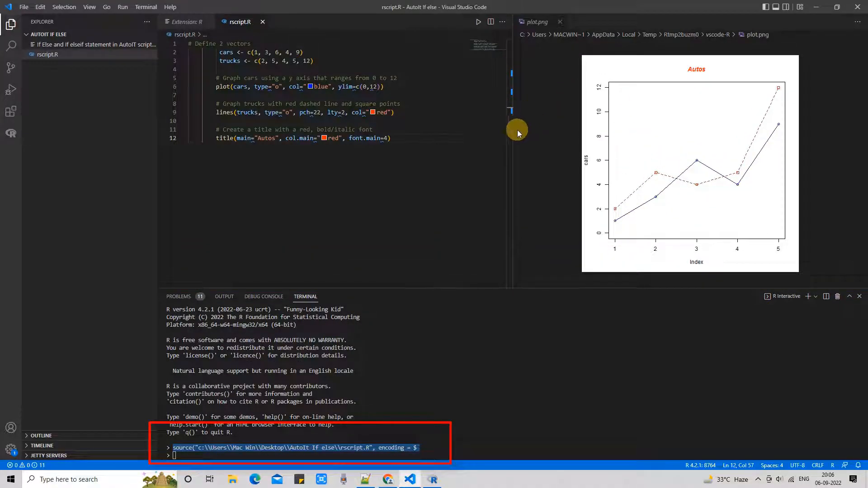
# Widen the code area beside the plot panel and review the twelve lines of code
pyautogui.moveTo(513, 130); pyautogui.dragTo(547, 132)
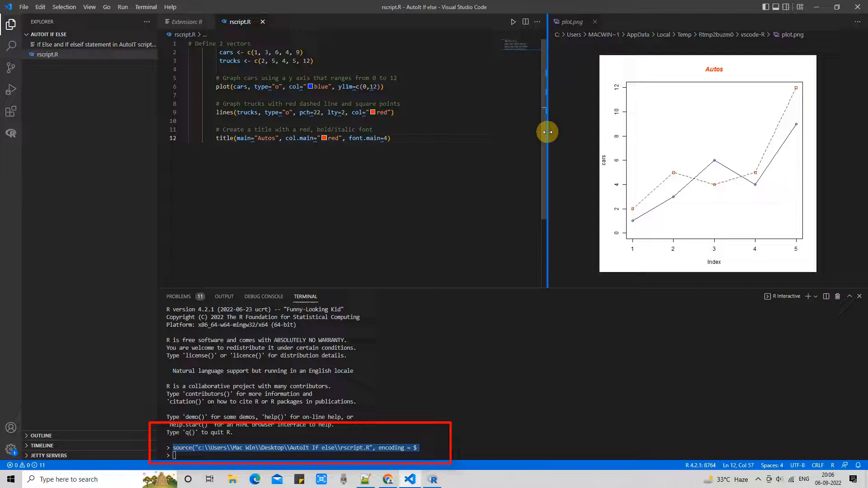
pyautogui.moveTo(545, 199)
pyautogui.mouseDown()
pyautogui.moveTo(541, 219)
pyautogui.moveTo(540, 165)
pyautogui.mouseUp()
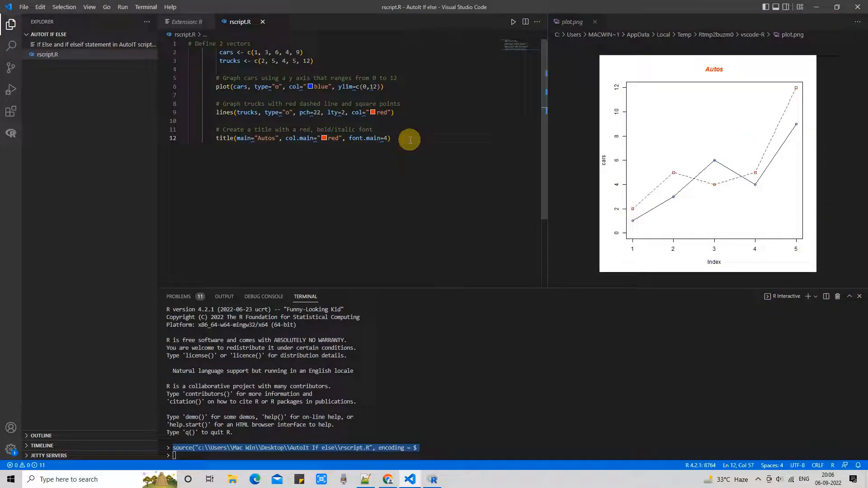
pyautogui.moveTo(400, 139); pyautogui.dragTo(169, 40)
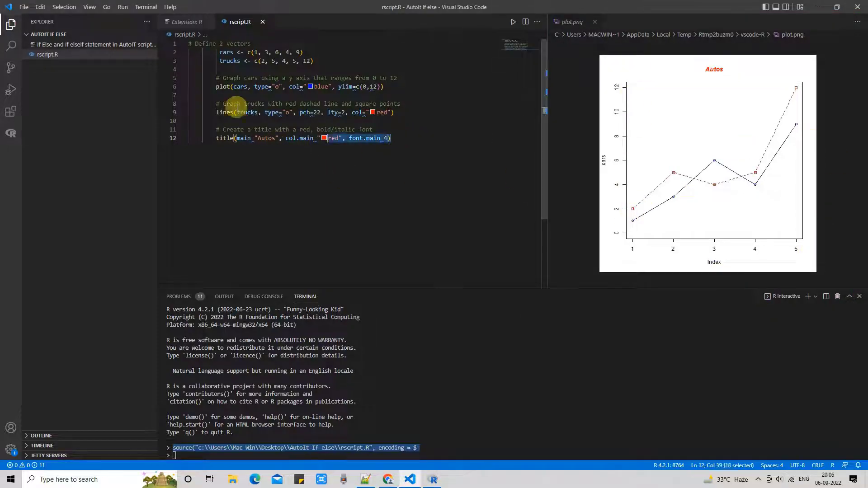
pyautogui.click(434, 180)
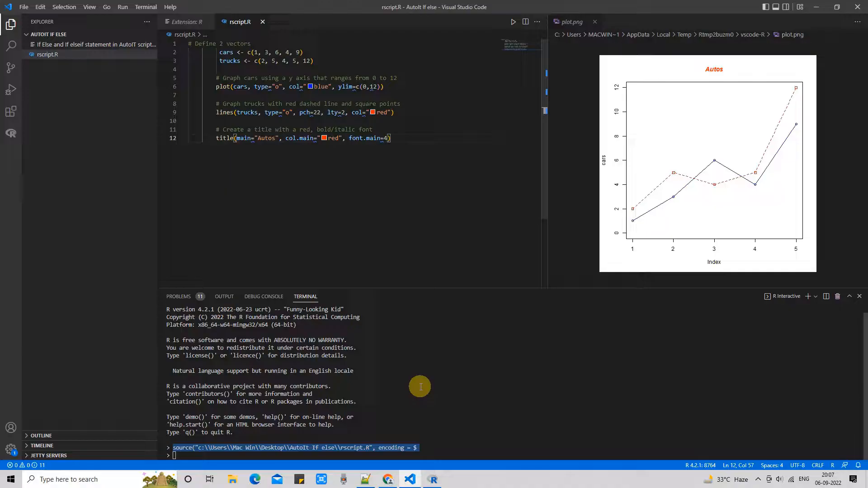
pyautogui.click(366, 479)
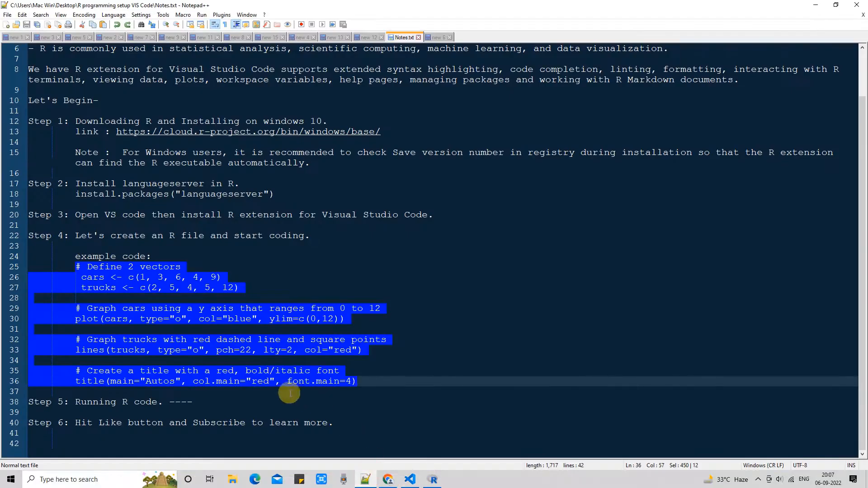
pyautogui.click(195, 396)
pyautogui.moveTo(195, 404); pyautogui.dragTo(30, 403)
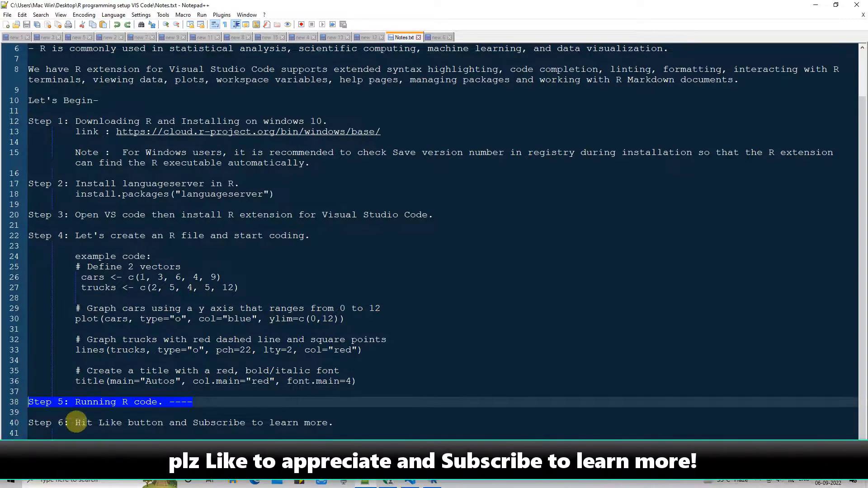
pyautogui.moveTo(75, 423); pyautogui.dragTo(334, 423)
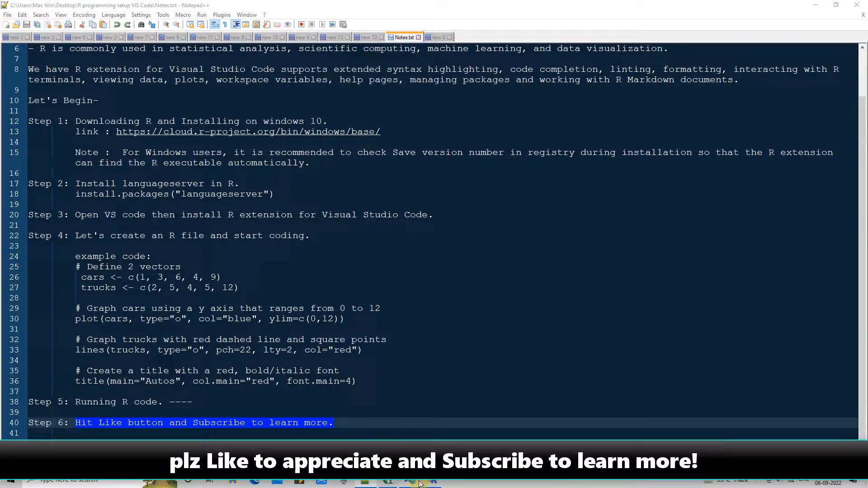
pyautogui.click(431, 484)
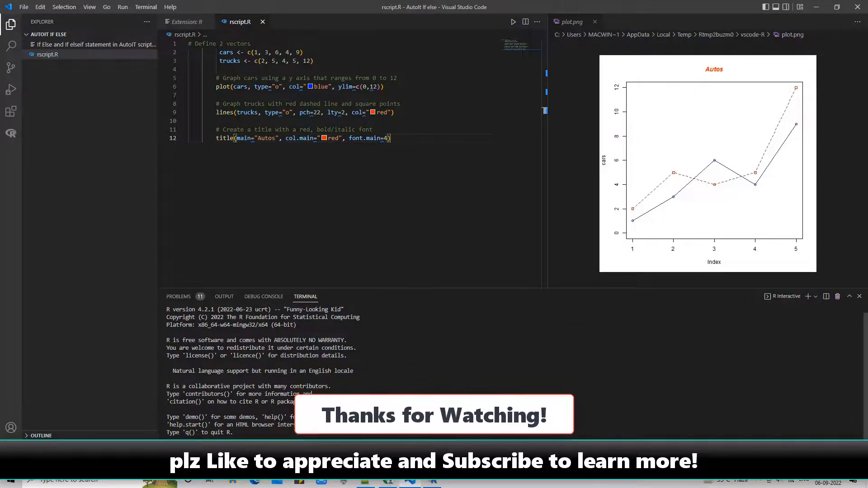